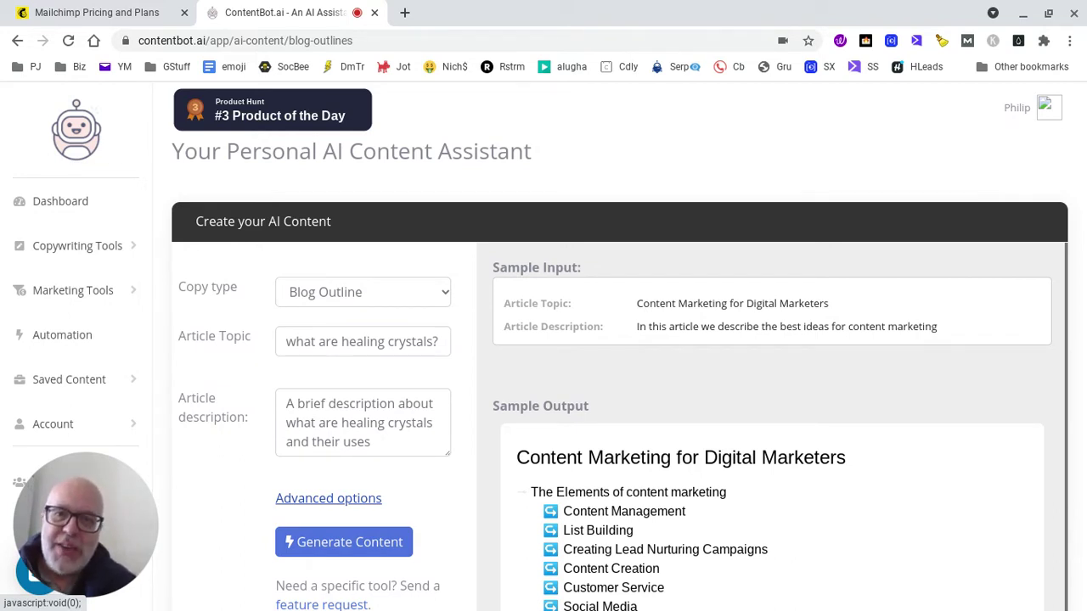
- Generate blog outlines for the topic "what are healing crystals?" and review the resulting outlines
left_click(330, 540)
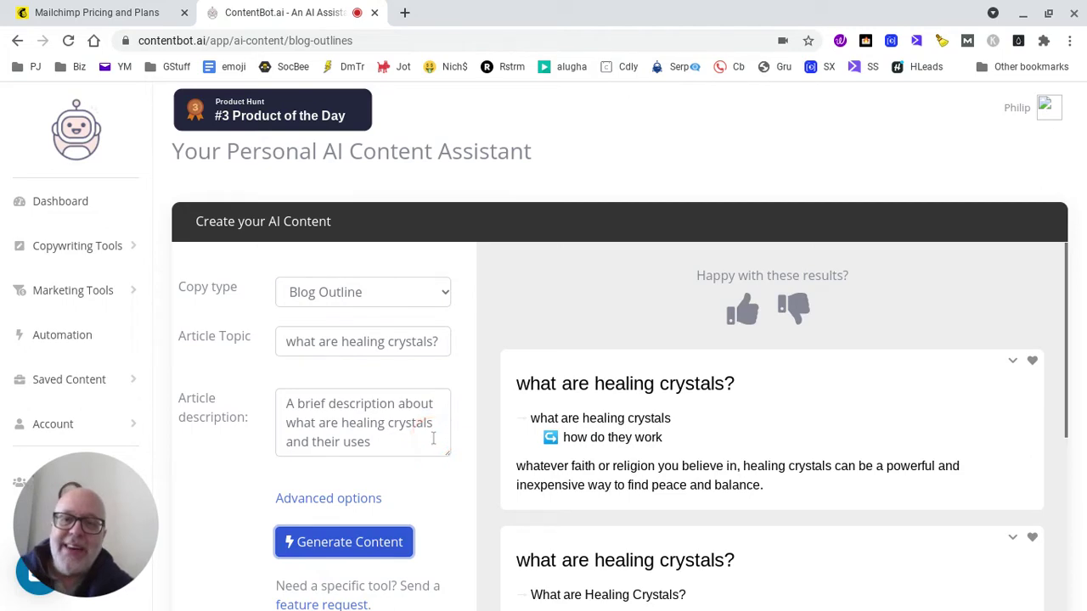
scroll(949, 401, "down", 3)
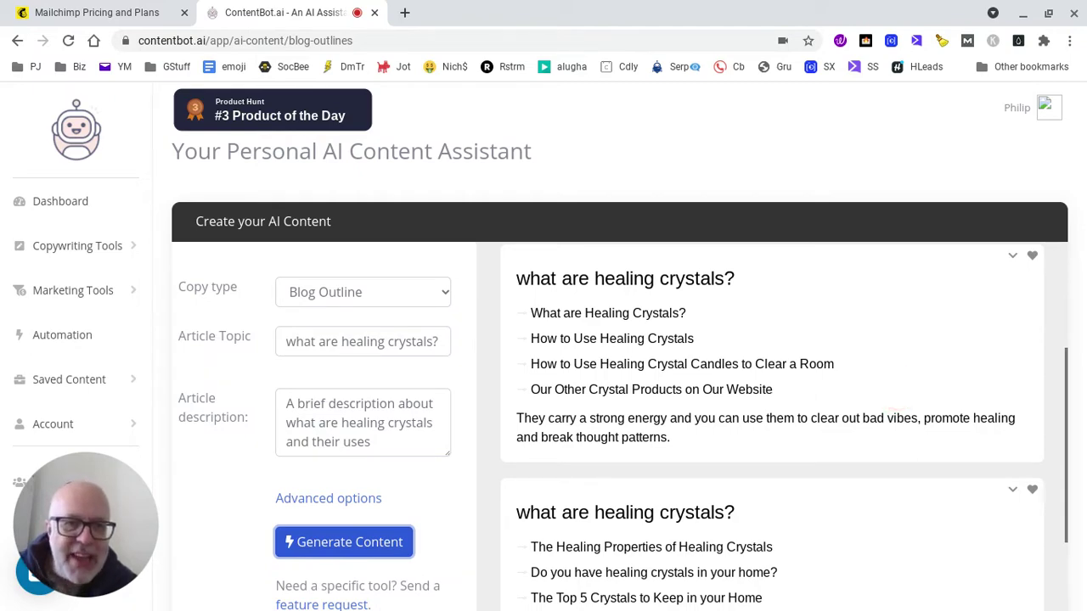
scroll(773, 424, "down", 5)
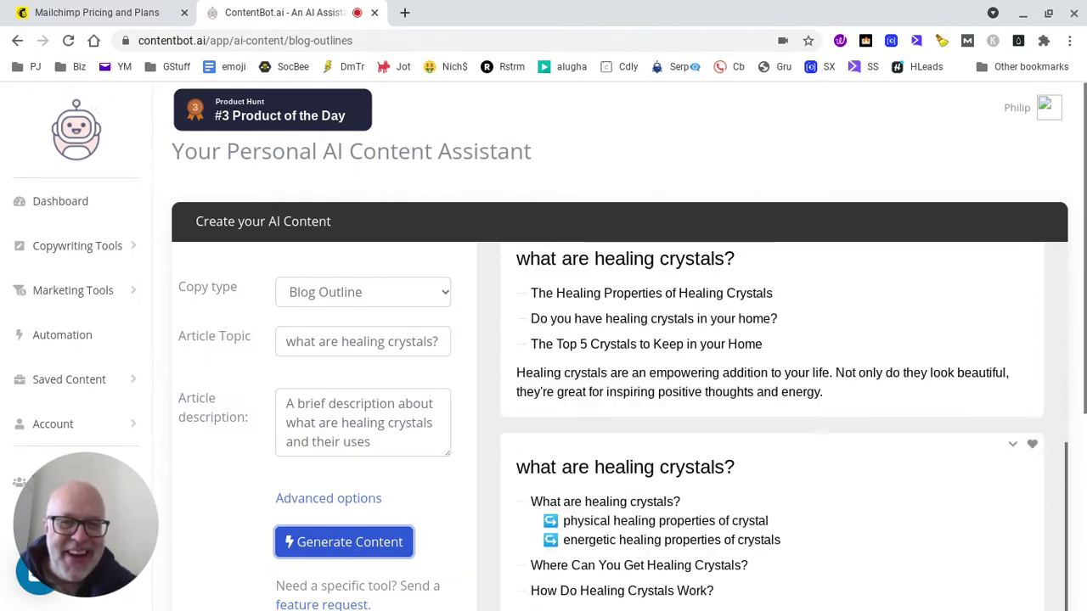
scroll(773, 425, "down", 6)
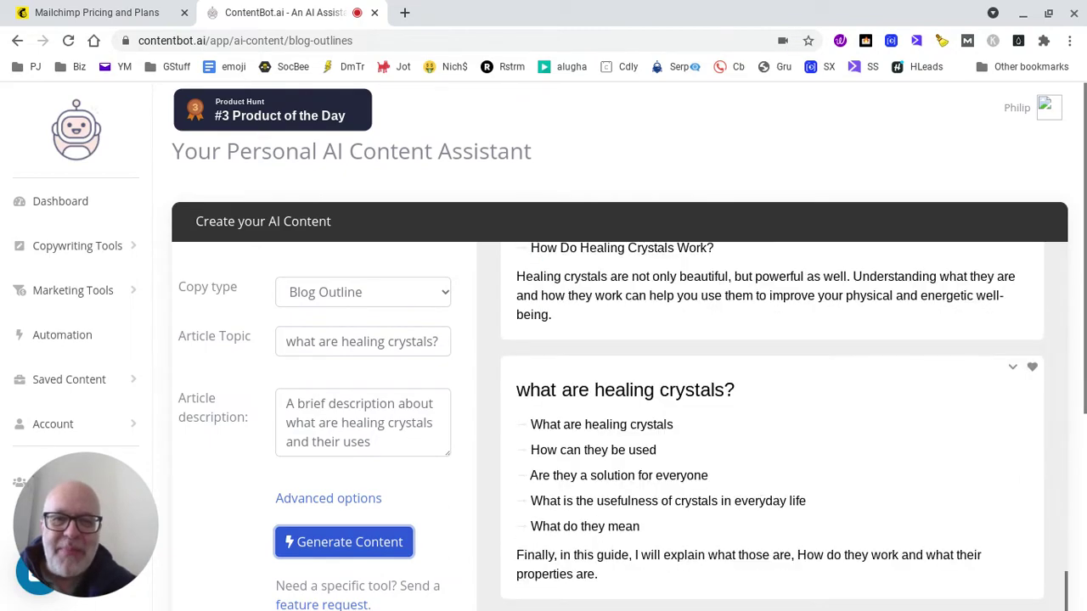
scroll(773, 425, "up", 8)
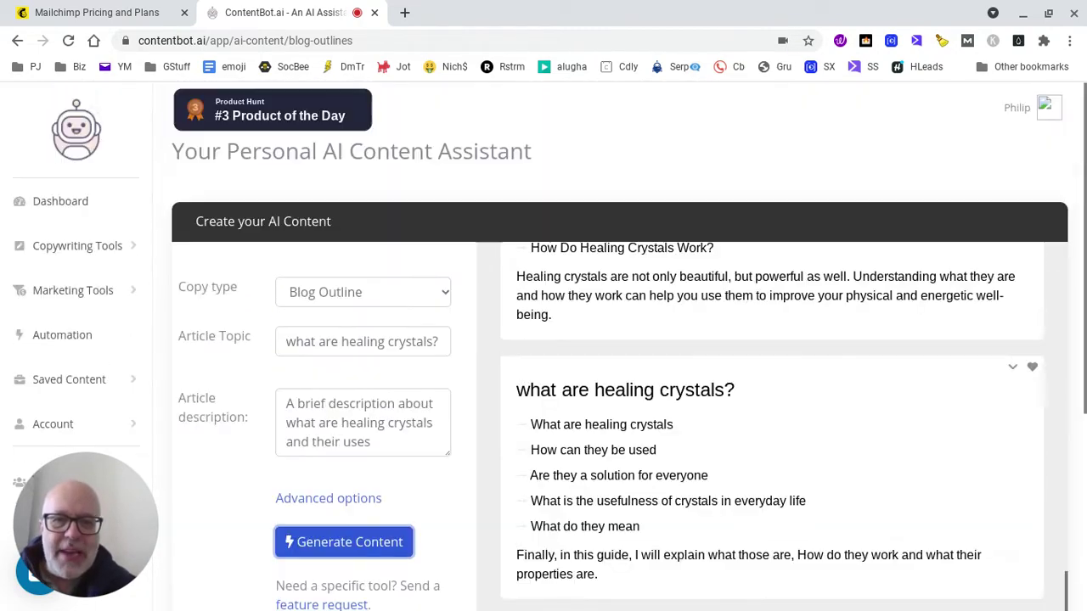
scroll(773, 425, "up", 3)
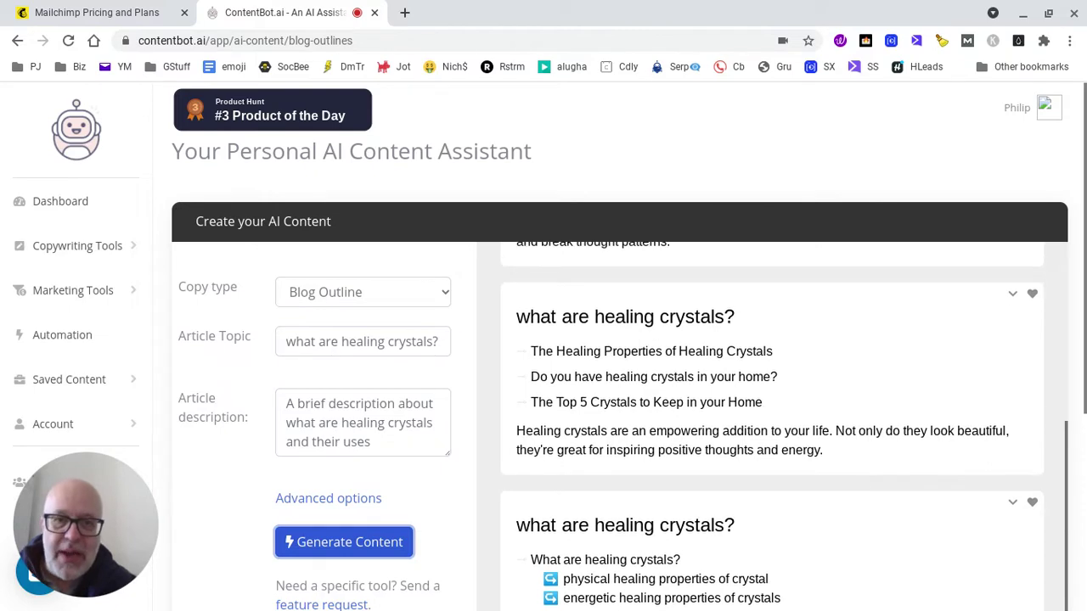
scroll(773, 424, "up", 3)
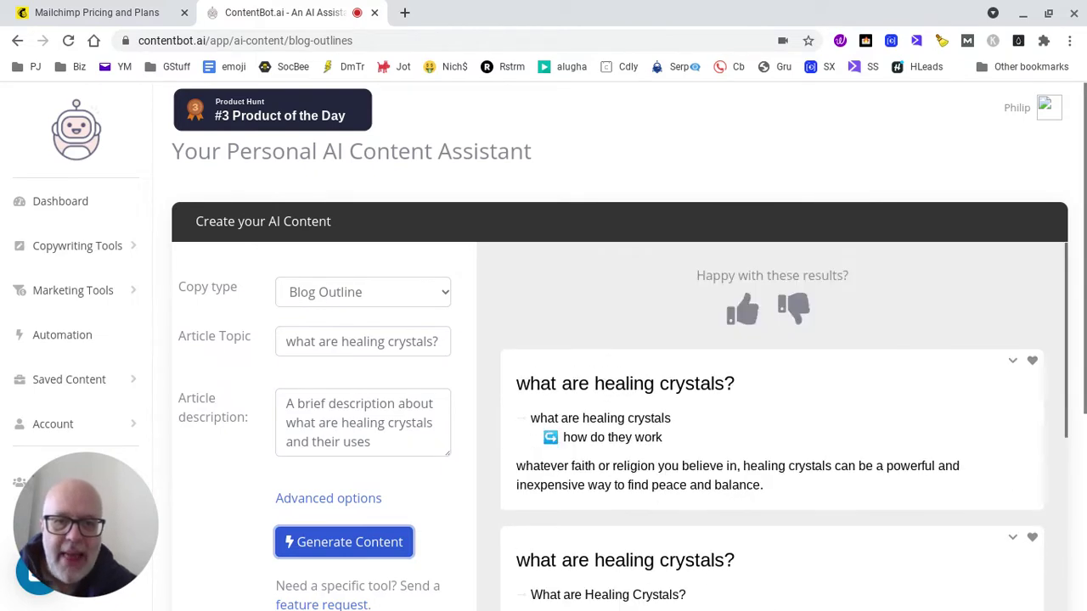
- Copy the first three headings of the second generated outline and open the full blog post writer
scroll(773, 425, "down", 3)
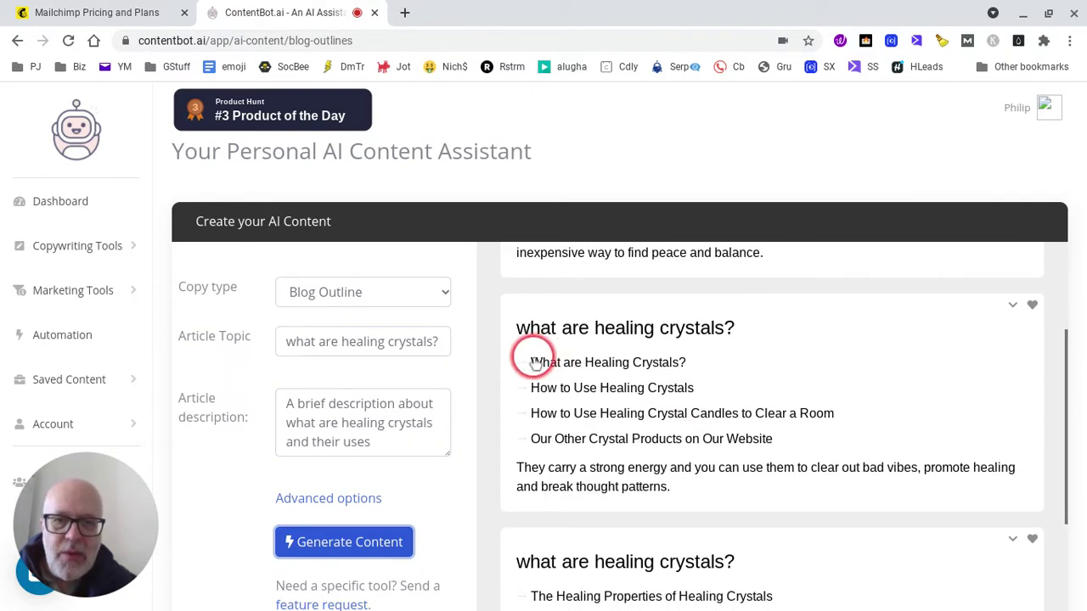
left_click_drag(520, 366, 835, 417)
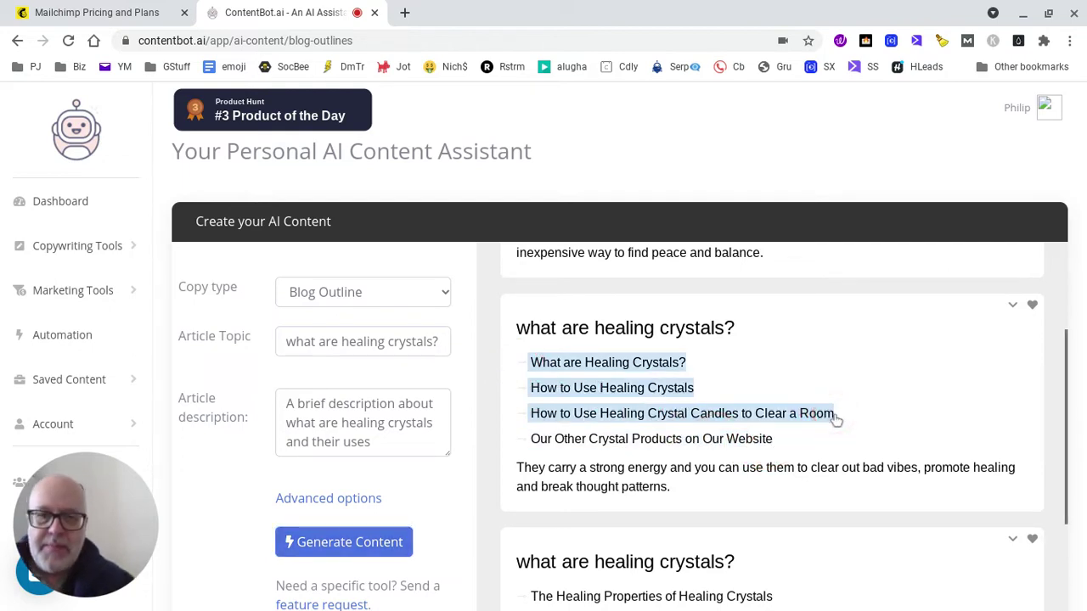
left_click(89, 248)
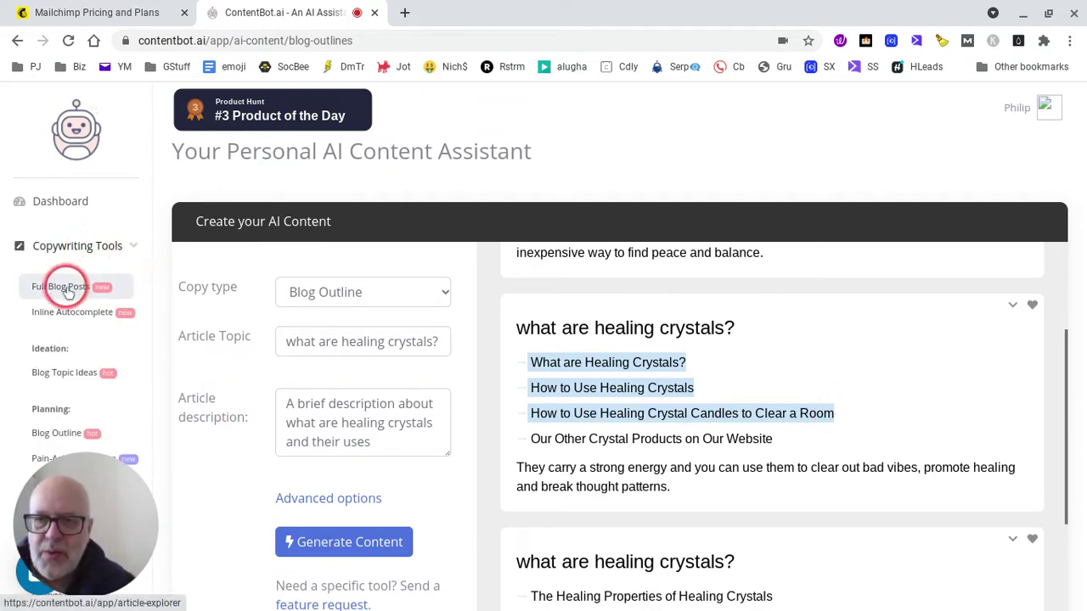
left_click(65, 289)
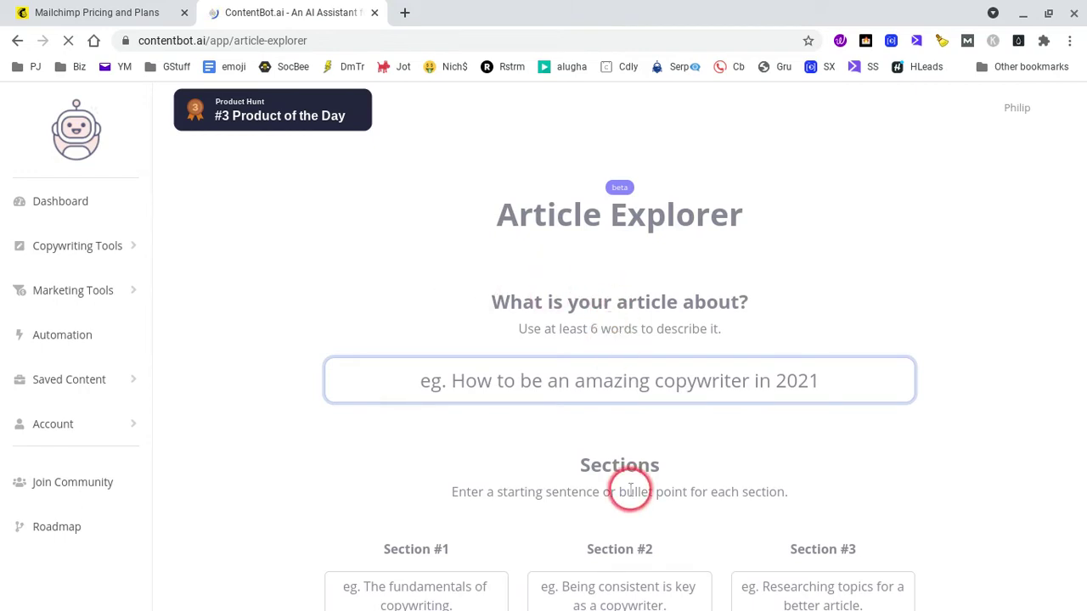
- Enter "What are healing crystals" as the subject of the article
left_click(635, 389)
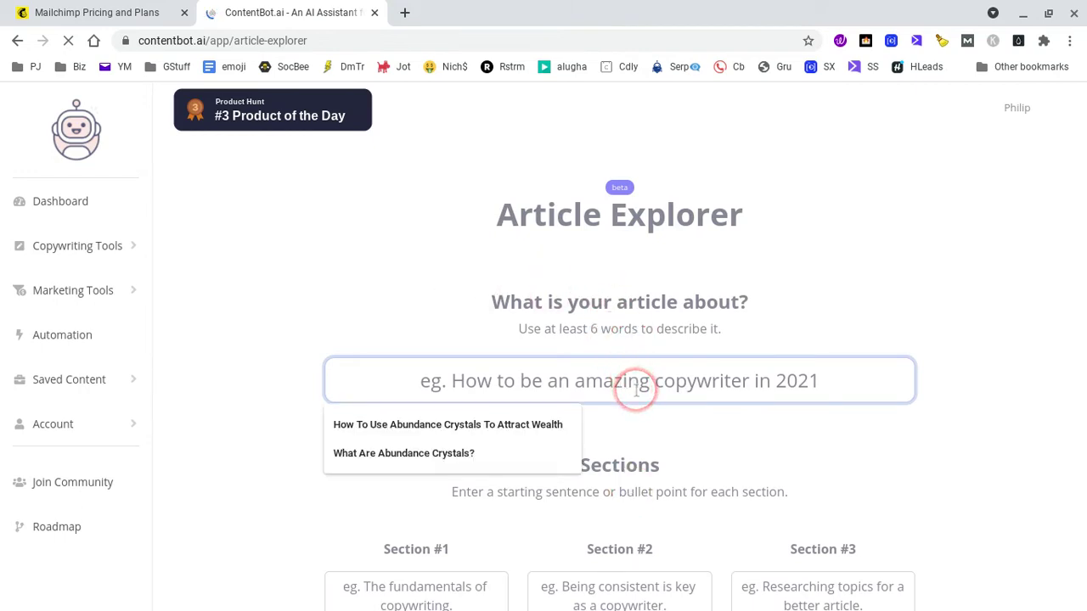
type("Wh")
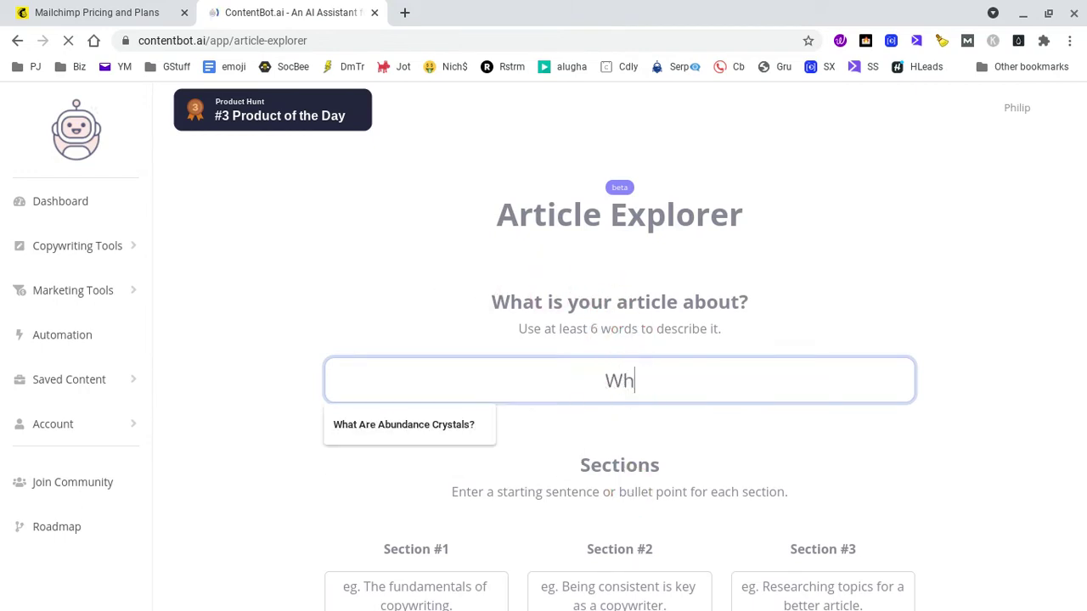
type("at are jhealing")
key("BackSpace")
key("BackSpace")
key("BackSpace")
key("BackSpace")
key("BackSpace")
key("BackSpace")
key("BackSpace")
key("BackSpace")
key("BackSpace")
type("heal")
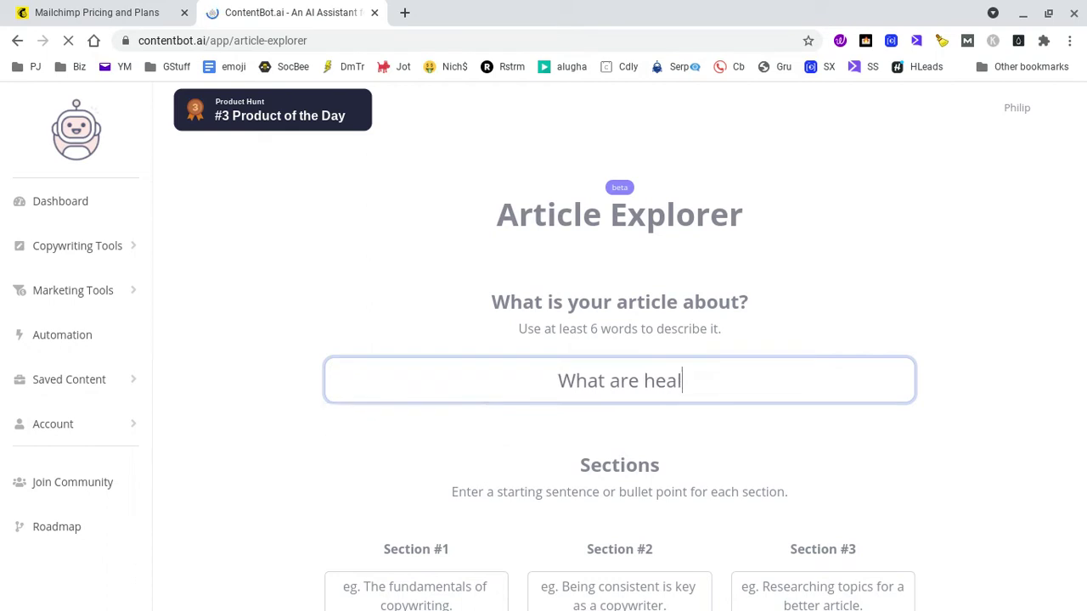
type("ing crystals")
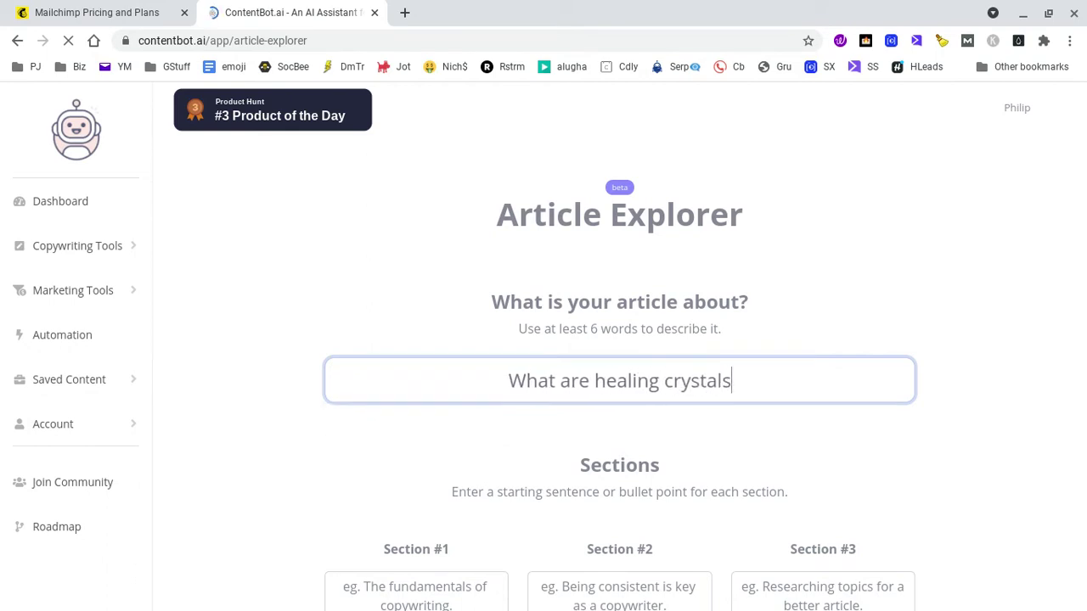
- Paste the three copied outline headings into Section #1
scroll(918, 485, "down", 2)
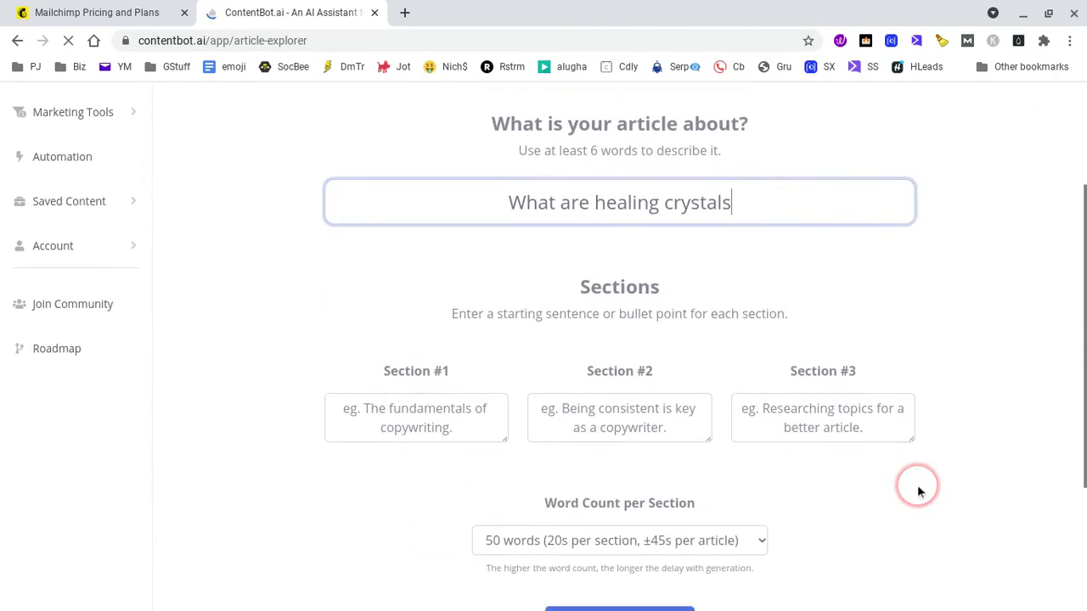
left_click(416, 433)
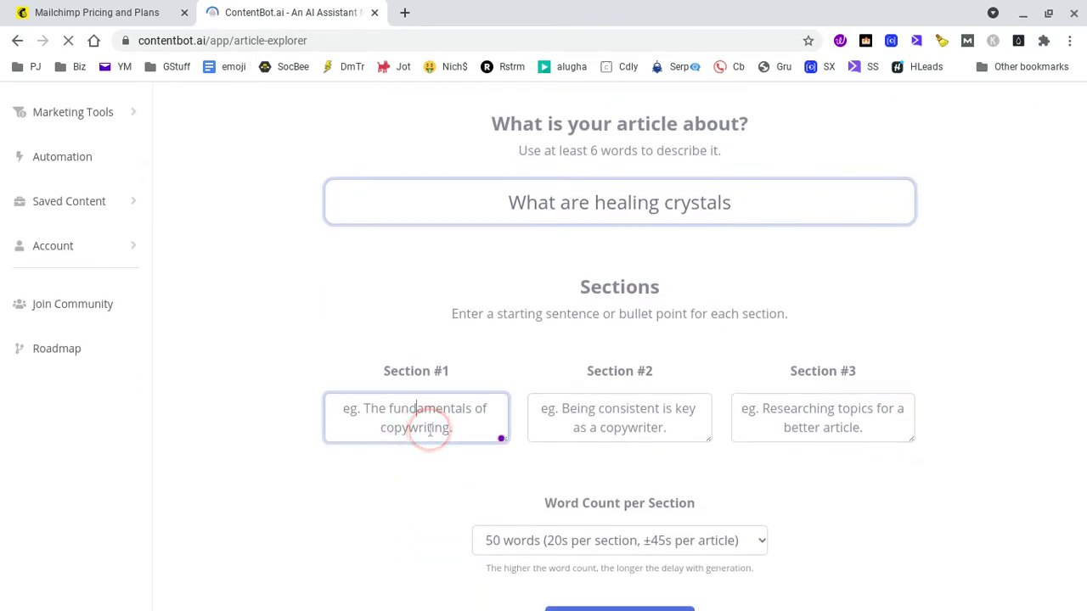
key("ctrl+v")
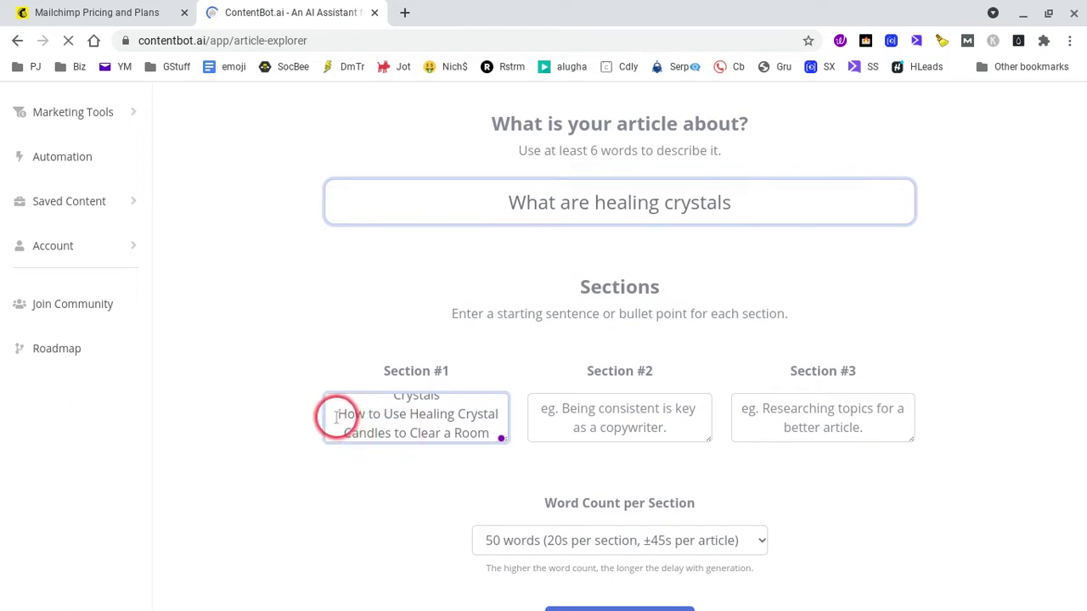
- Copy the heading "How to Use Healing Crystal Candles to Clear a Room" from Section #1 into Section #3
left_click_drag(337, 416, 494, 438)
key("ctrl+c")
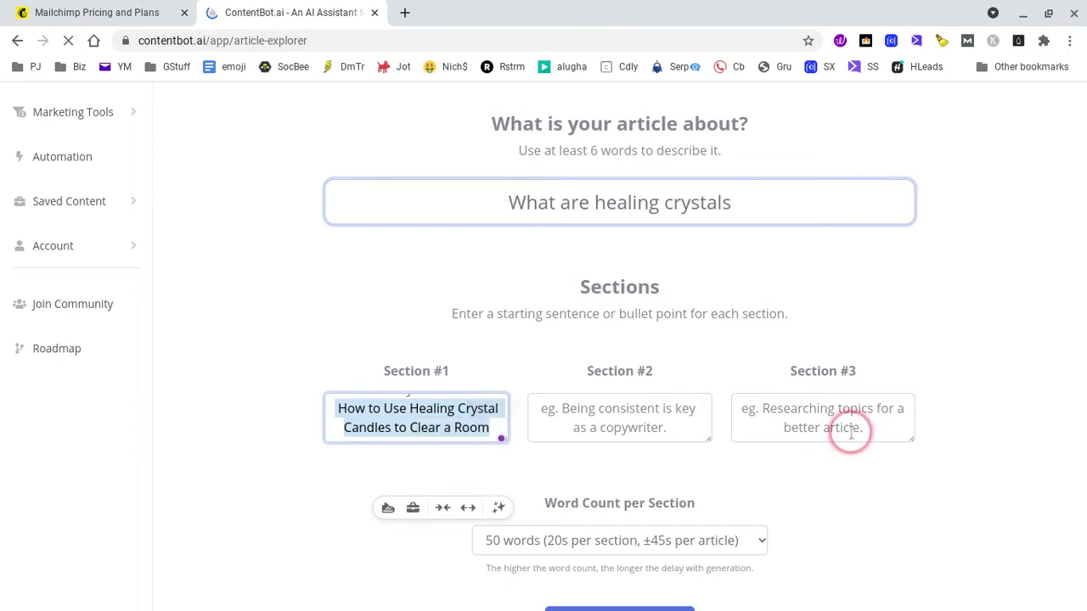
left_click(849, 432)
key("ctrl+v")
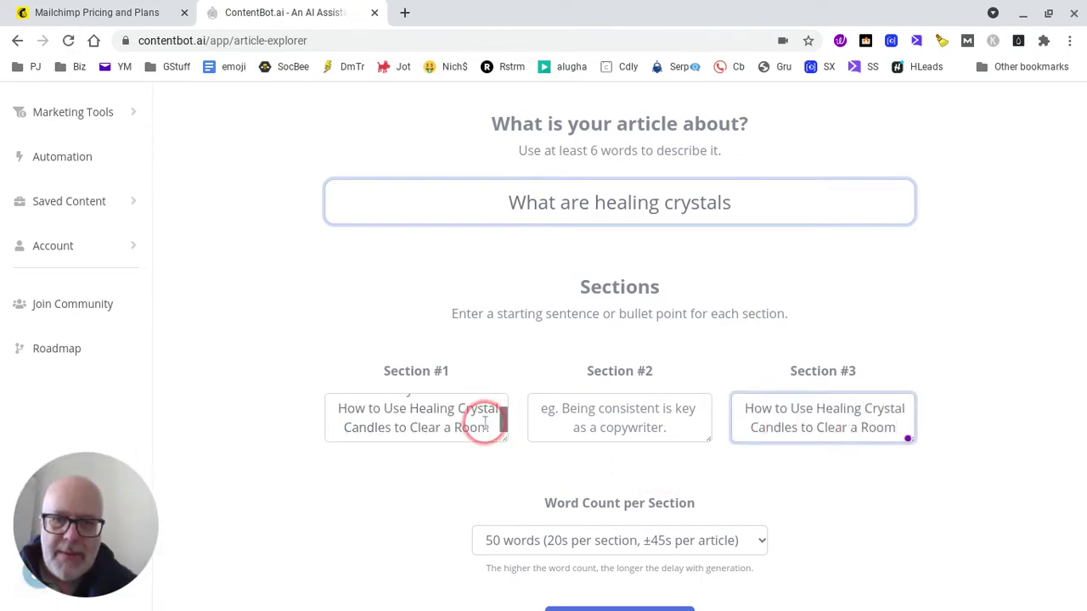
- Remove the heading "How to Use Healing Crystal Candles to Clear a Room" from Section #1
right_click(339, 410)
key("Escape")
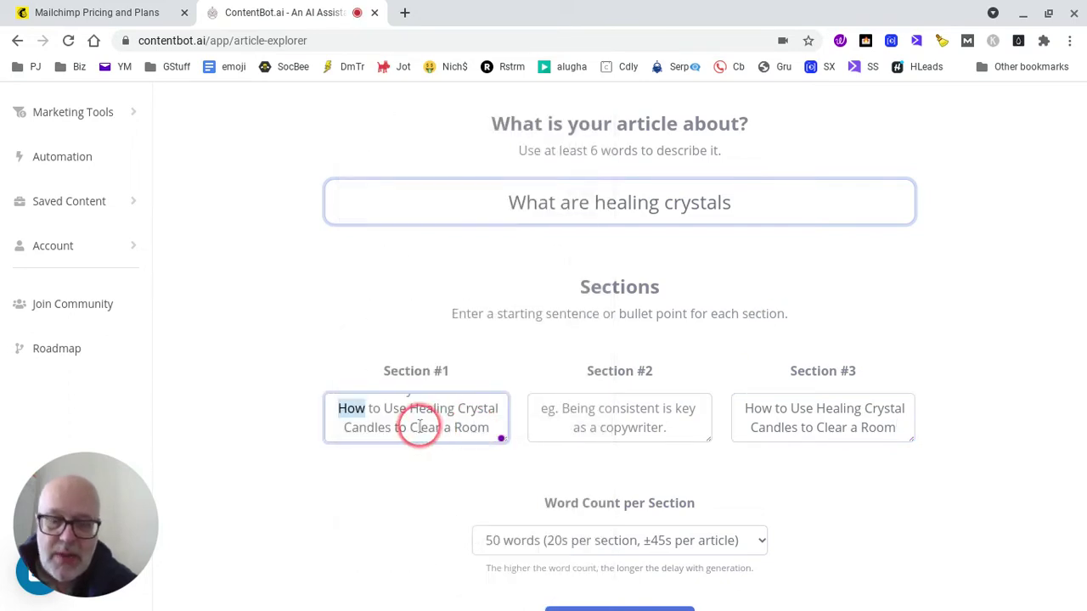
left_click_drag(338, 409, 374, 429)
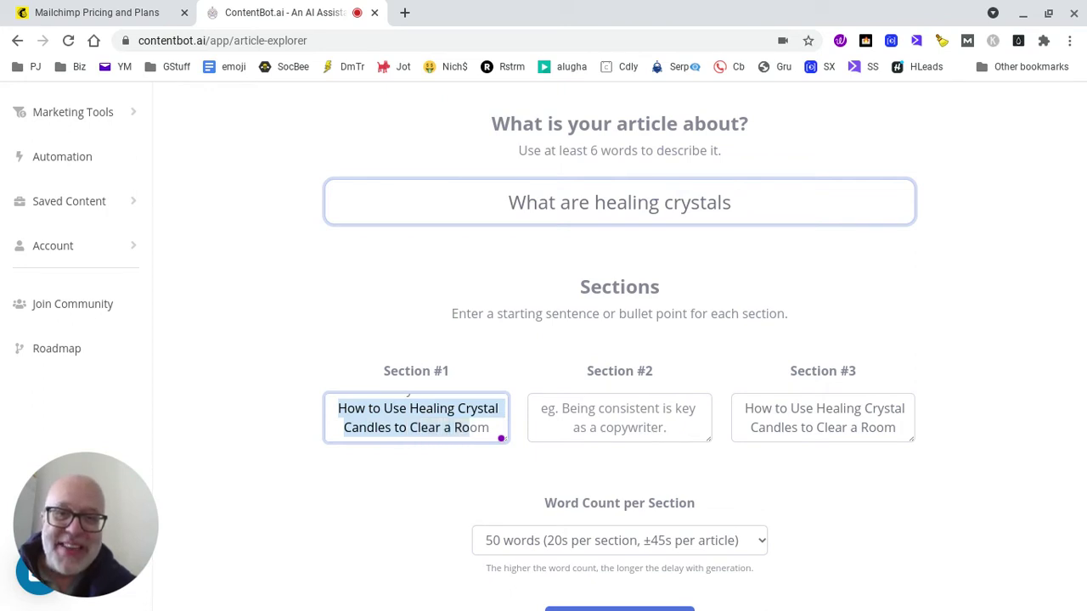
key("ctrl+v")
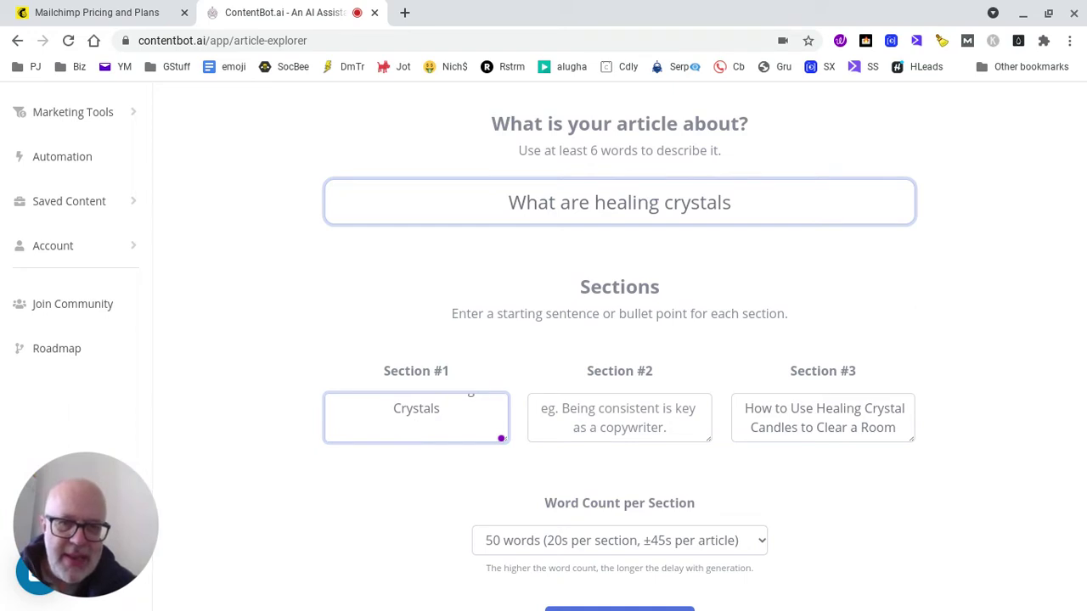
key("BackSpace")
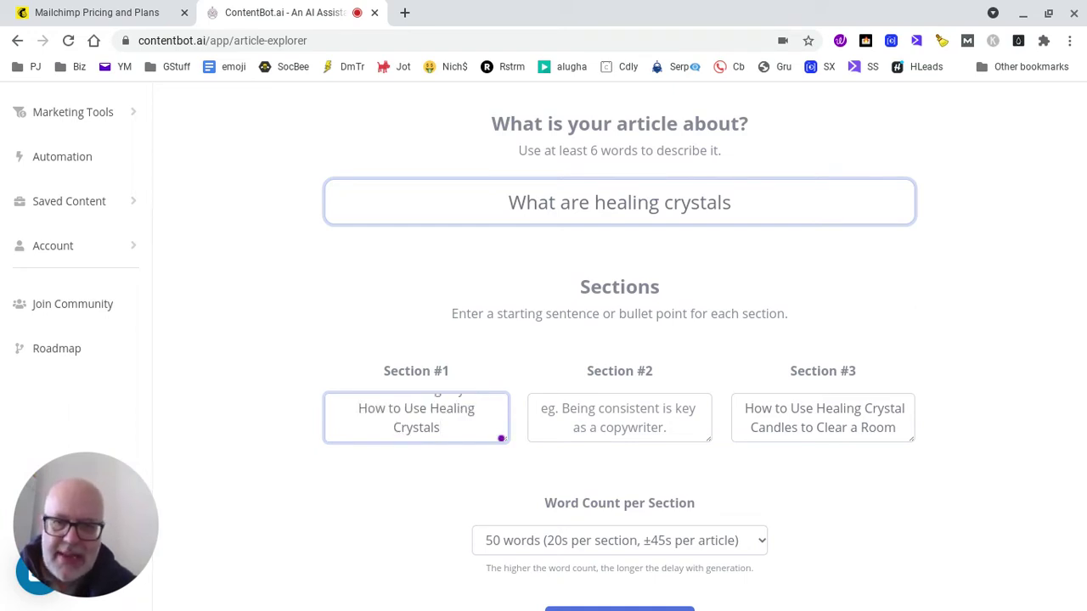
- Move "How to Use Healing Crystals" from Section #1 to Section #2, leaving only "What are Healing Crystals?" in Section #1
key("shift+Up")
key("shift+Up")
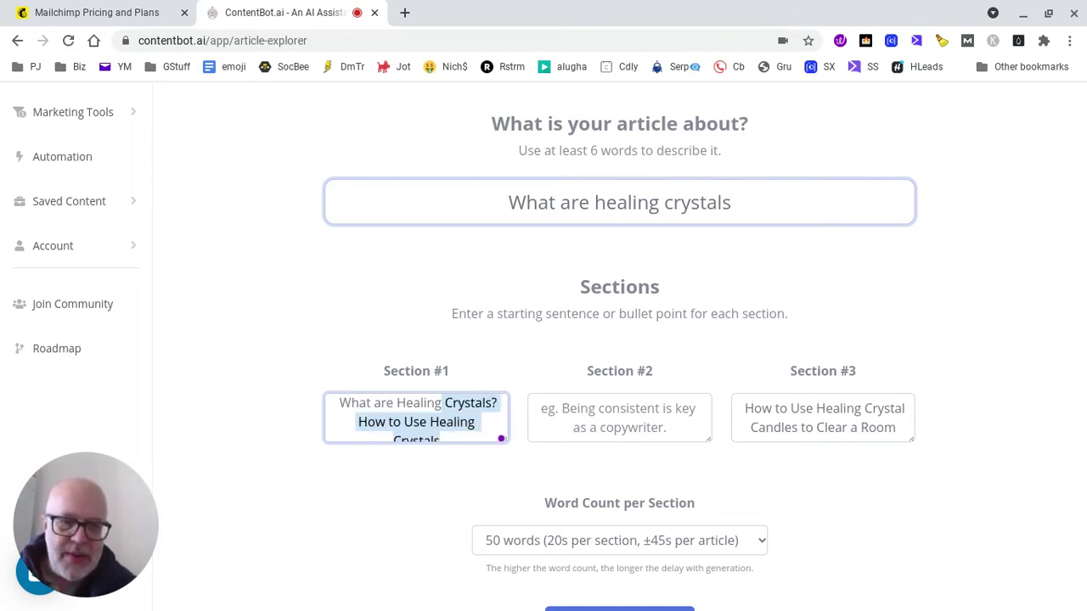
key("shift+Down")
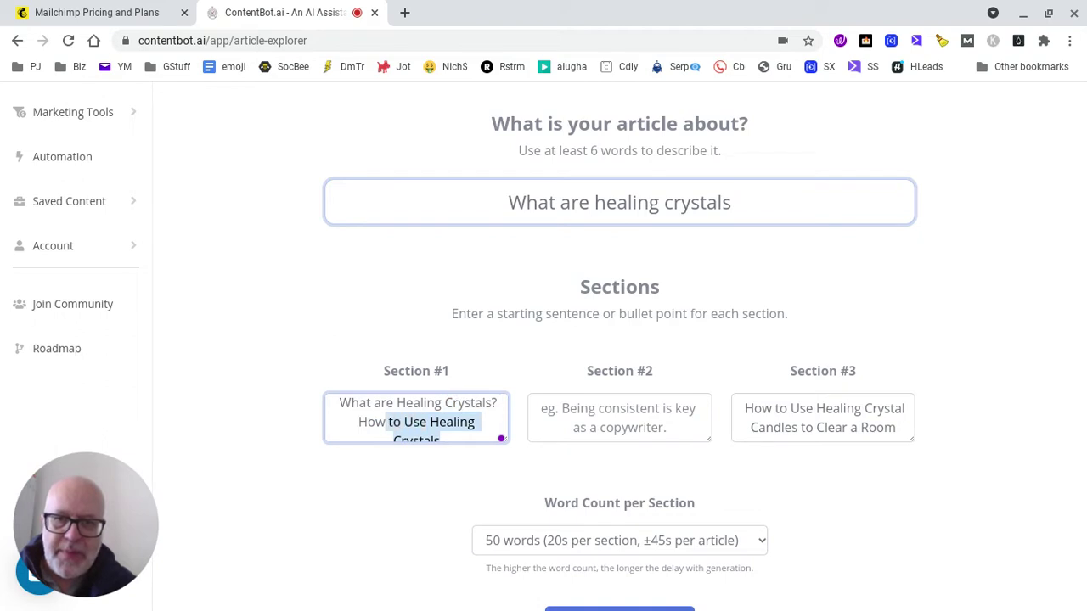
key("shift+Left")
key("ctrl+c")
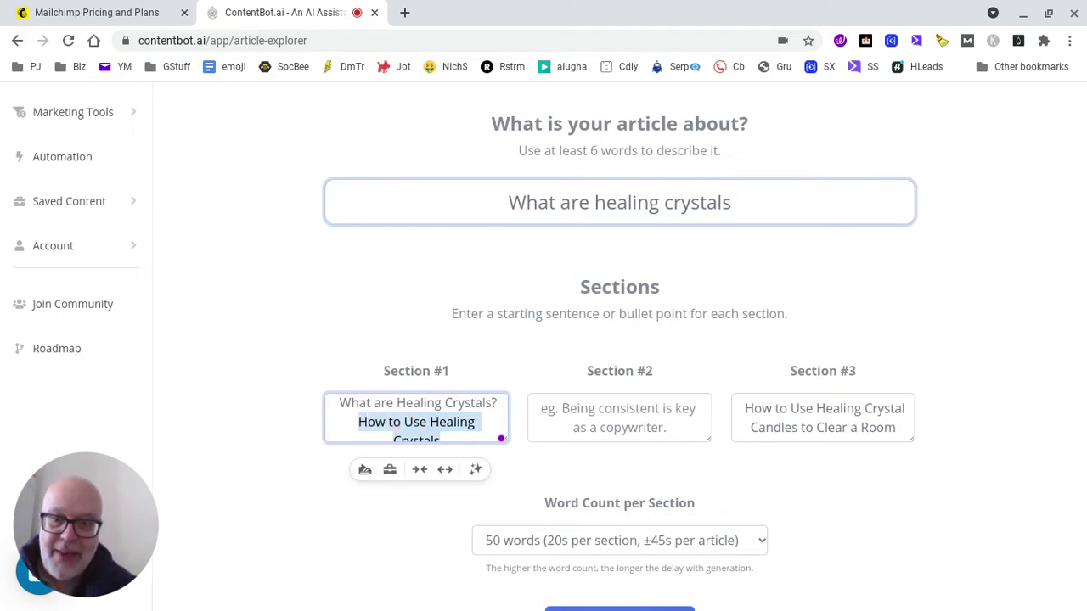
key("BackSpace")
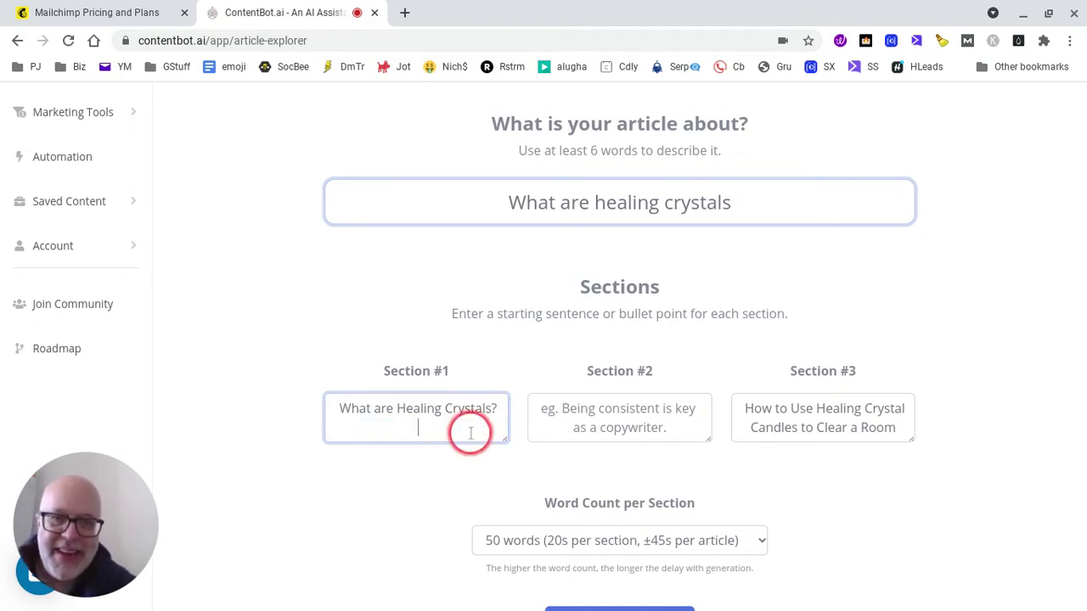
left_click(632, 414)
key("ctrl+v")
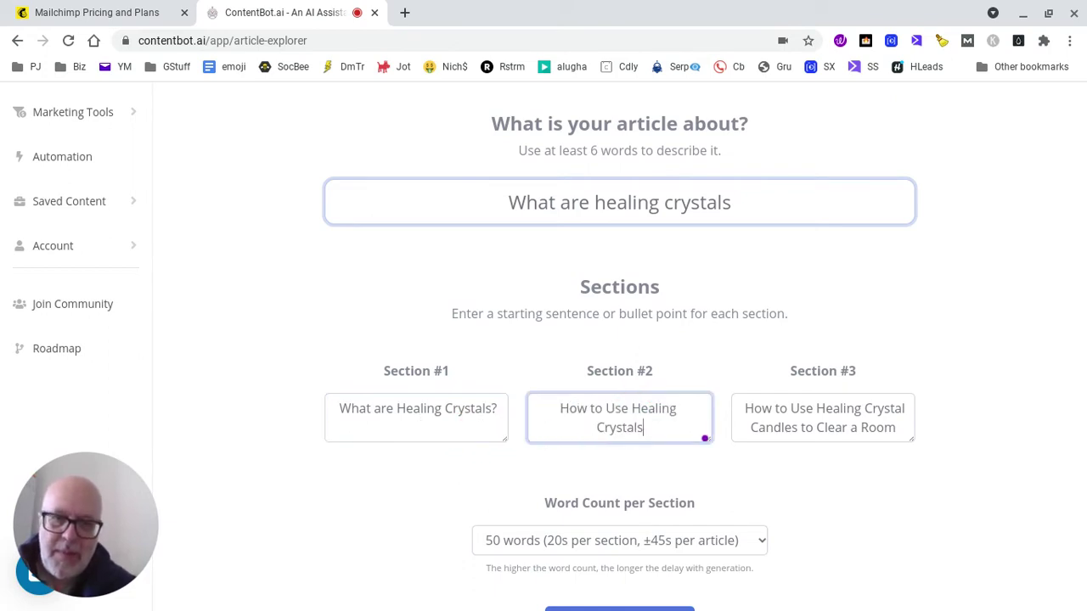
left_click(491, 423)
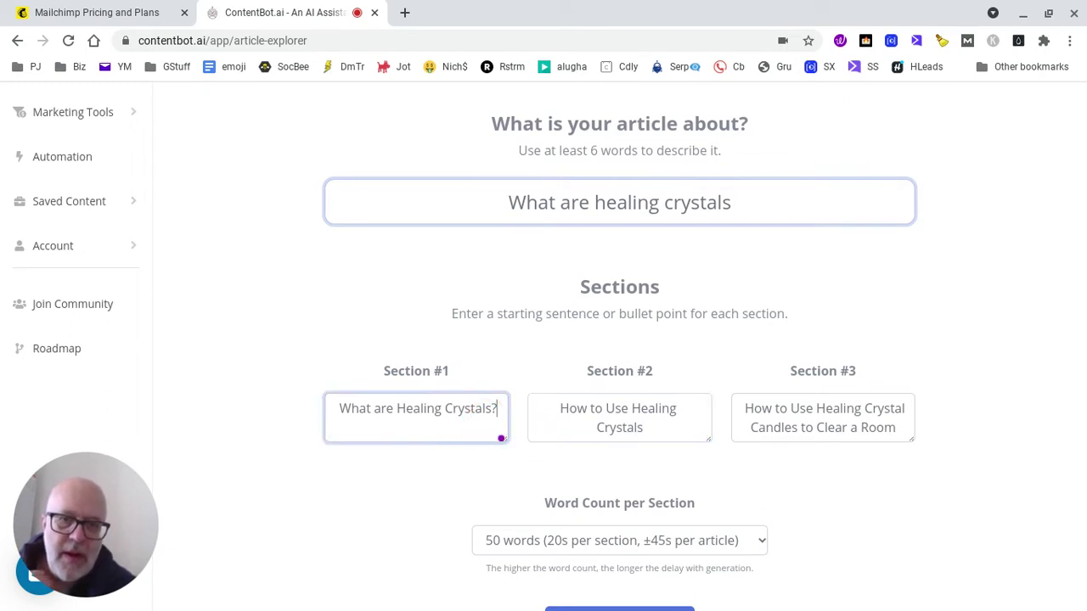
- Set the word count per section to 300 words and start generating the article
scroll(951, 481, "down", 2)
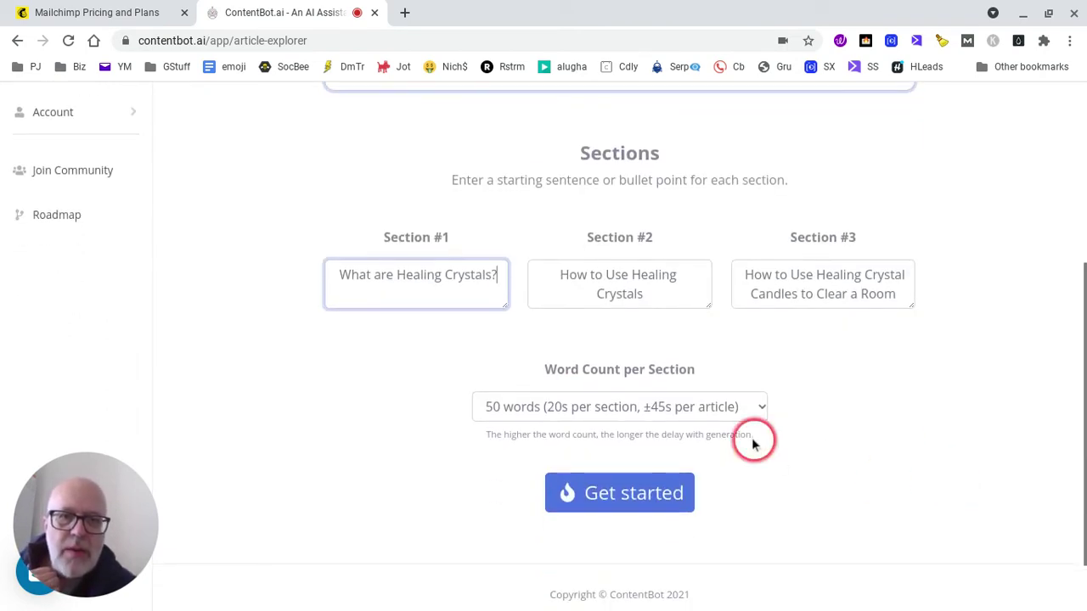
left_click(764, 414)
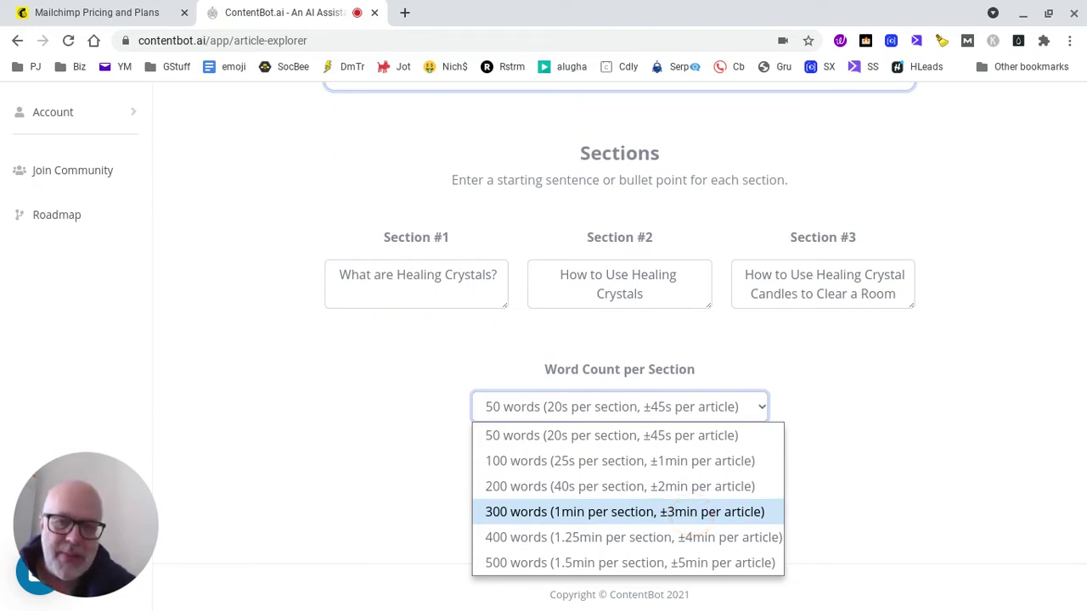
left_click(687, 512)
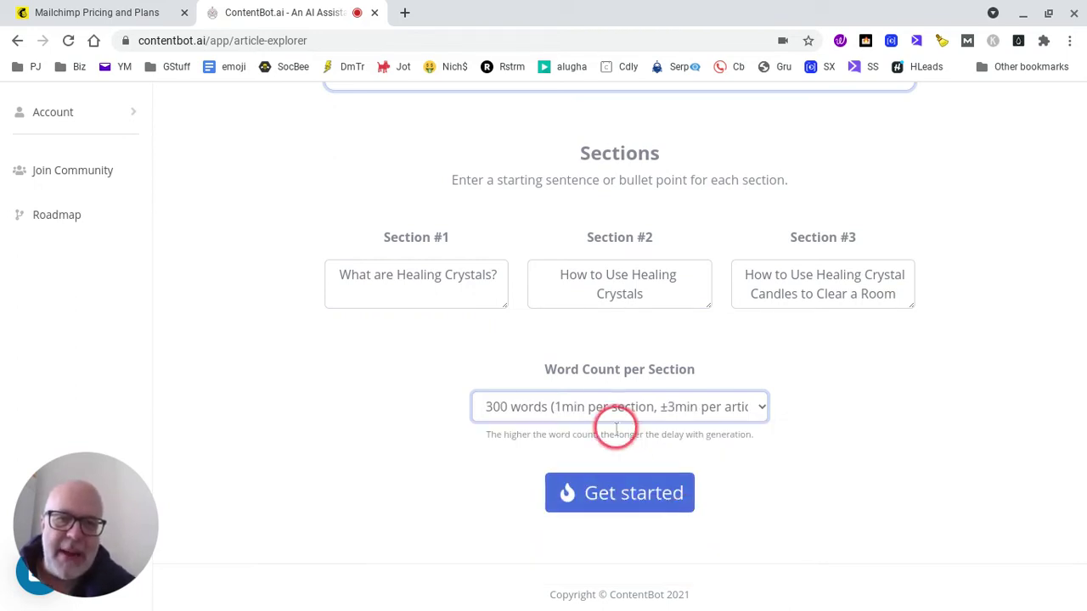
left_click(647, 503)
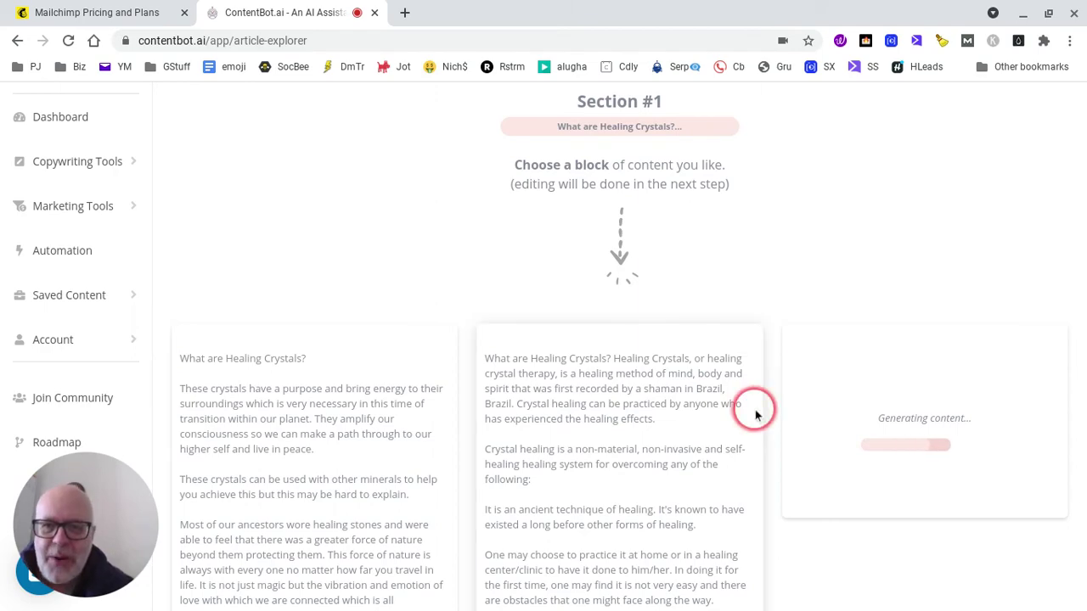
- Review the generated content blocks for Section #1 and choose the first one, which starts with "What are Healing Crystals? These crystals have a purpose"
scroll(755, 414, "down", 5)
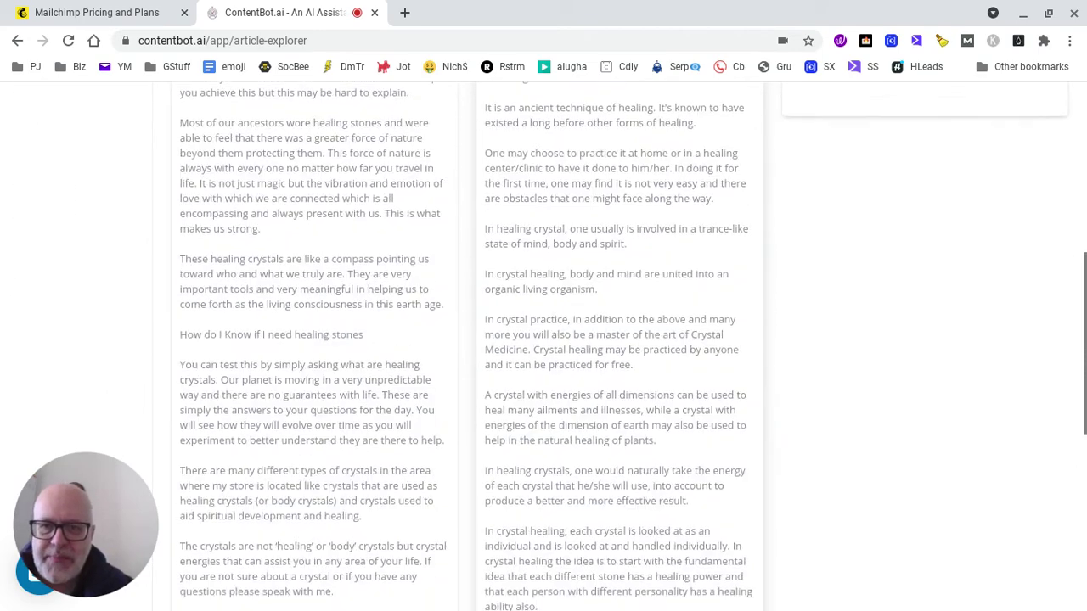
scroll(755, 414, "down", 3)
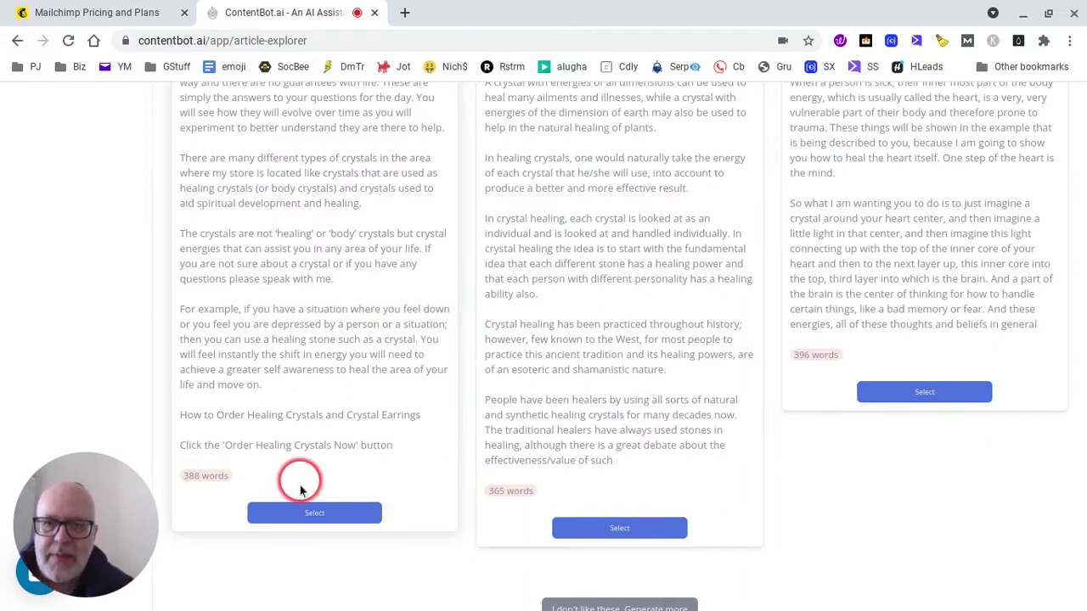
left_click(297, 513)
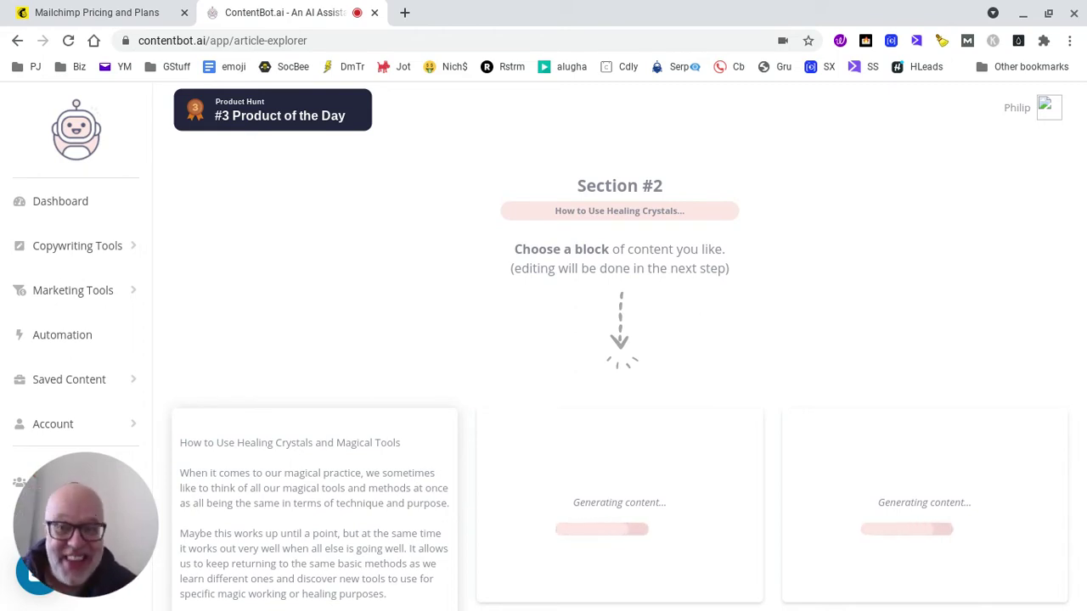
- Choose the content block "How to Use Healing Crystals and Magical Tools" for Section #2
scroll(620, 340, "down", 3)
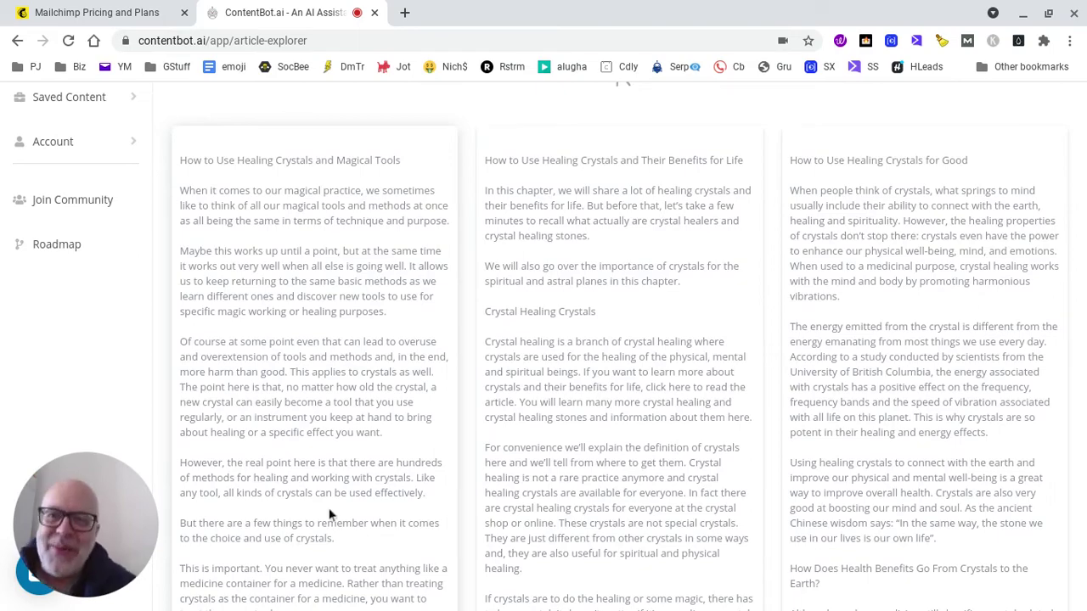
scroll(383, 500, "down", 4)
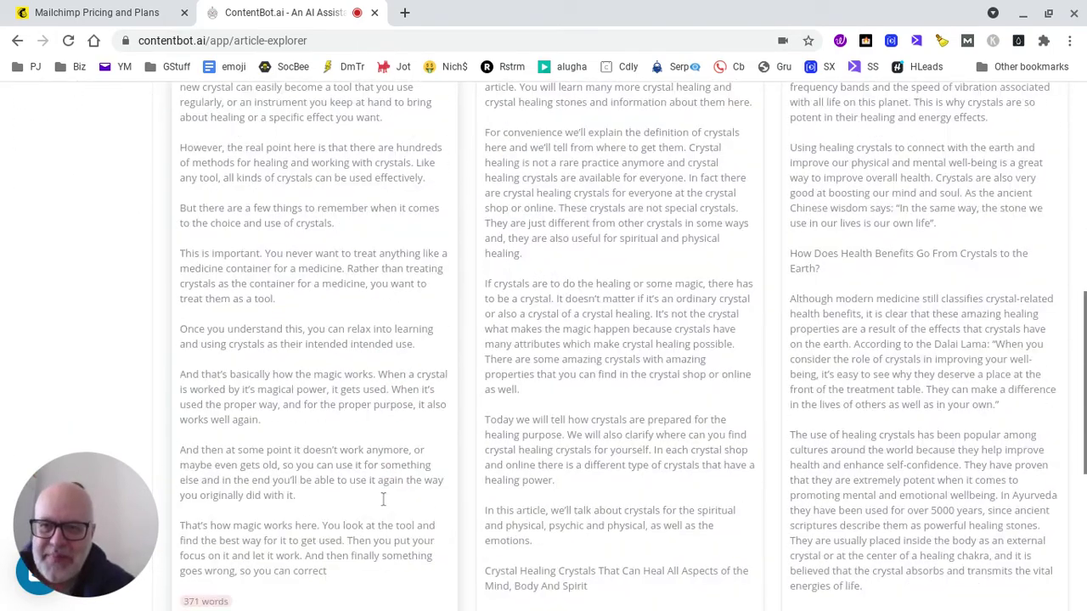
scroll(383, 499, "down", 2)
left_click(332, 516)
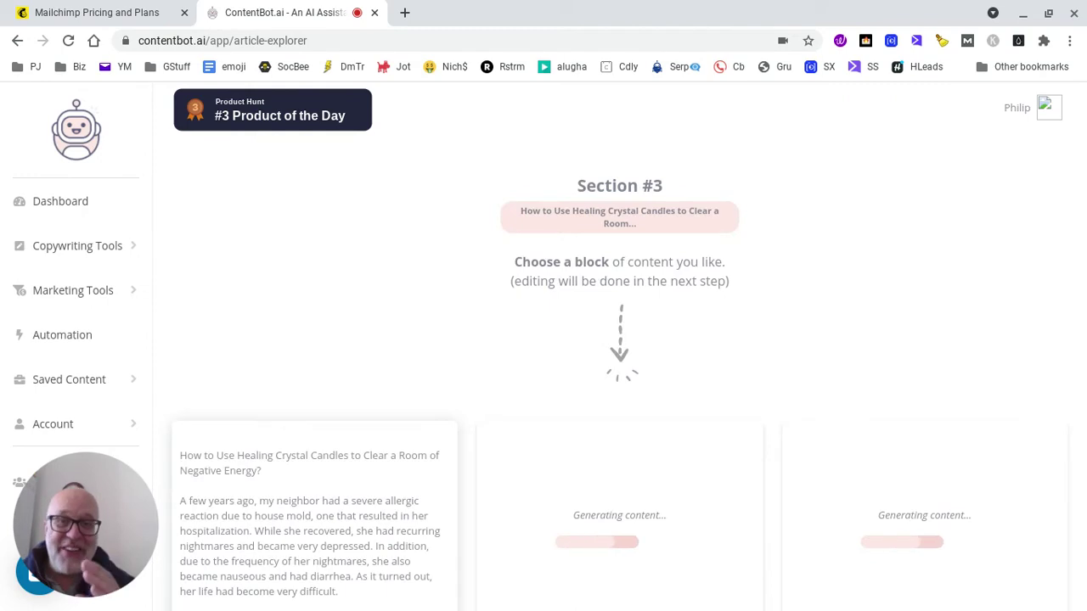
- Compare the generated blocks for Section #3 and choose "How to Use Healing Crystal Candles to Clear a Room of Negative Energy?"
scroll(375, 488, "down", 2)
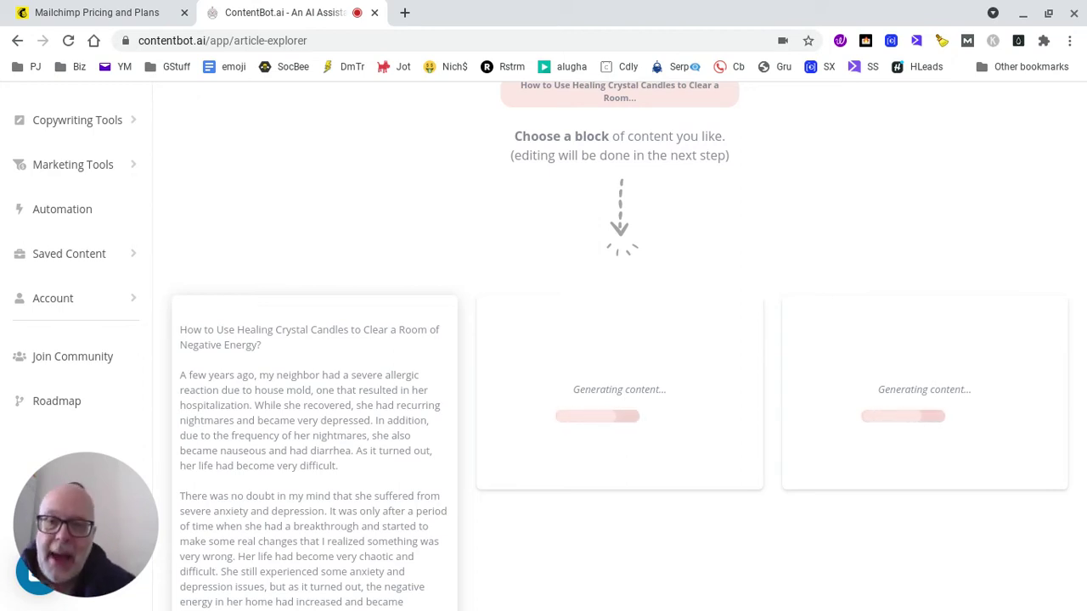
scroll(543, 339, "down", 3)
scroll(544, 340, "down", 1)
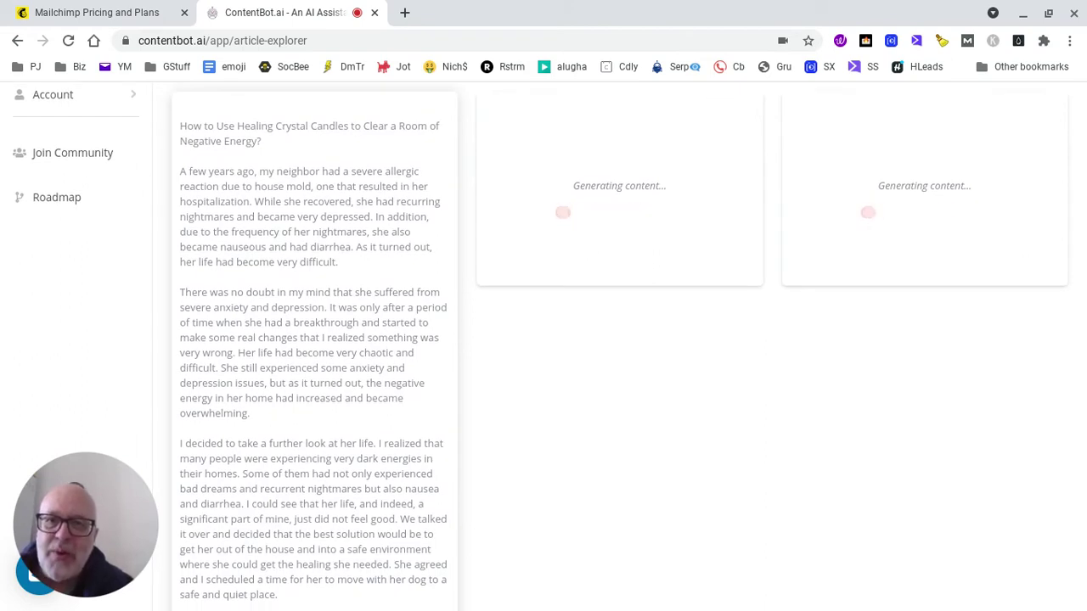
scroll(544, 340, "down", 3)
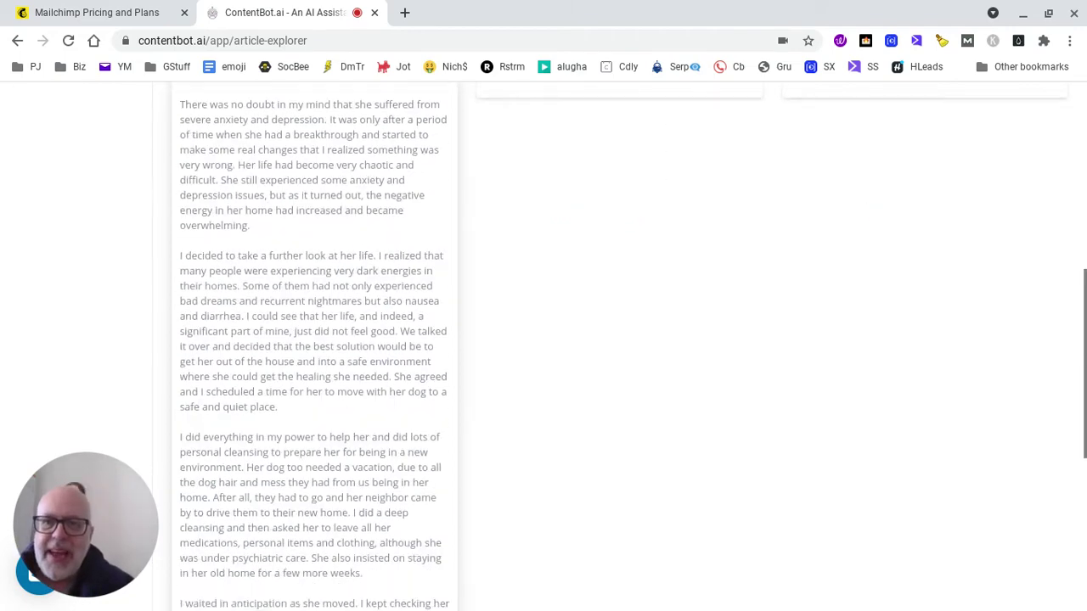
scroll(544, 340, "down", 3)
scroll(544, 340, "up", 3)
scroll(544, 340, "up", 4)
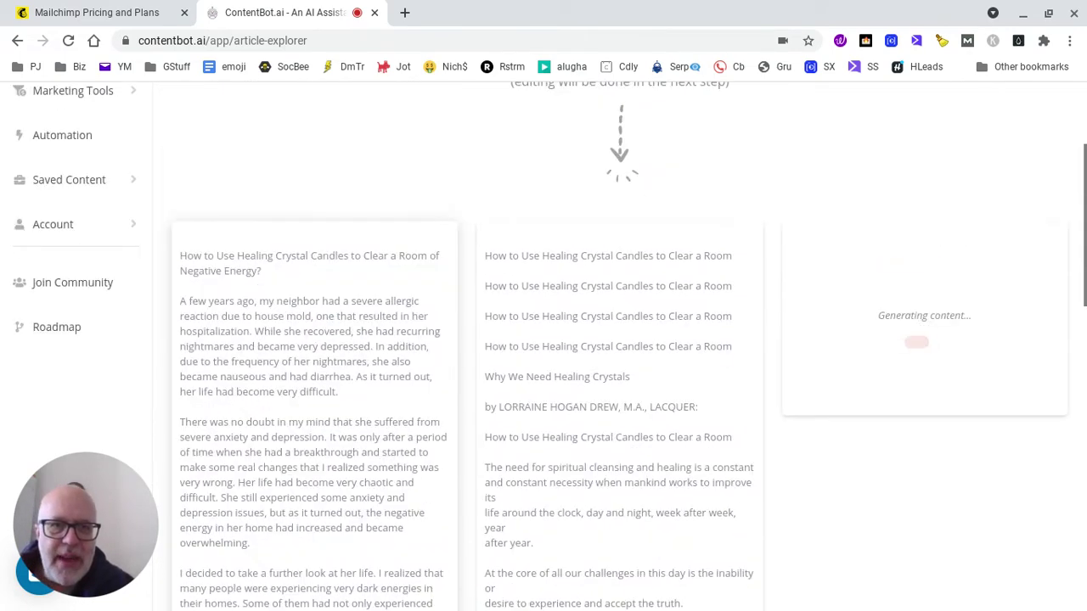
scroll(544, 340, "down", 5)
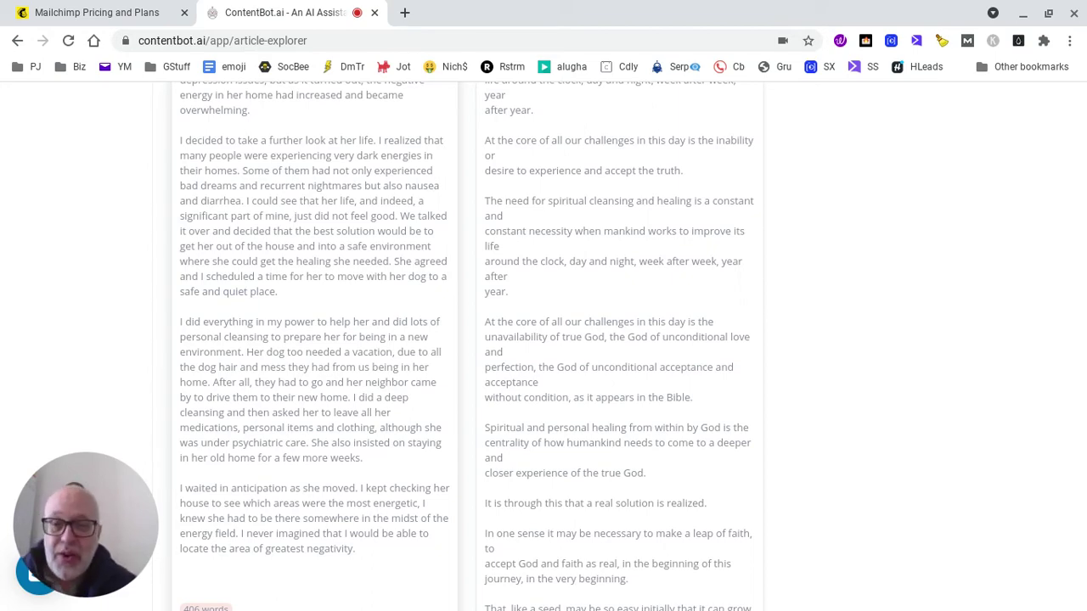
scroll(462, 339, "down", 3)
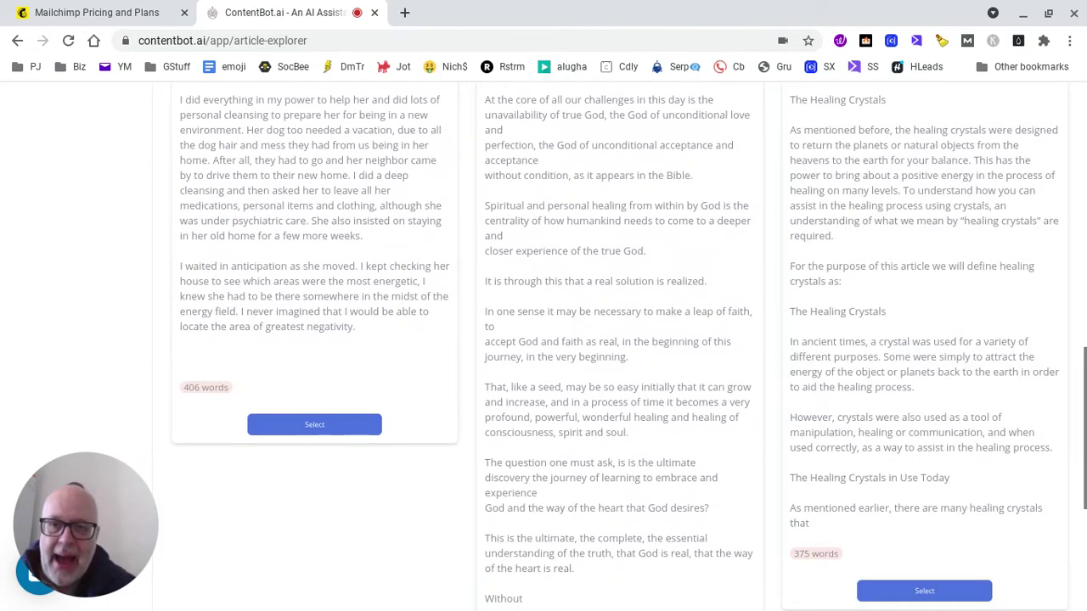
left_click(317, 425)
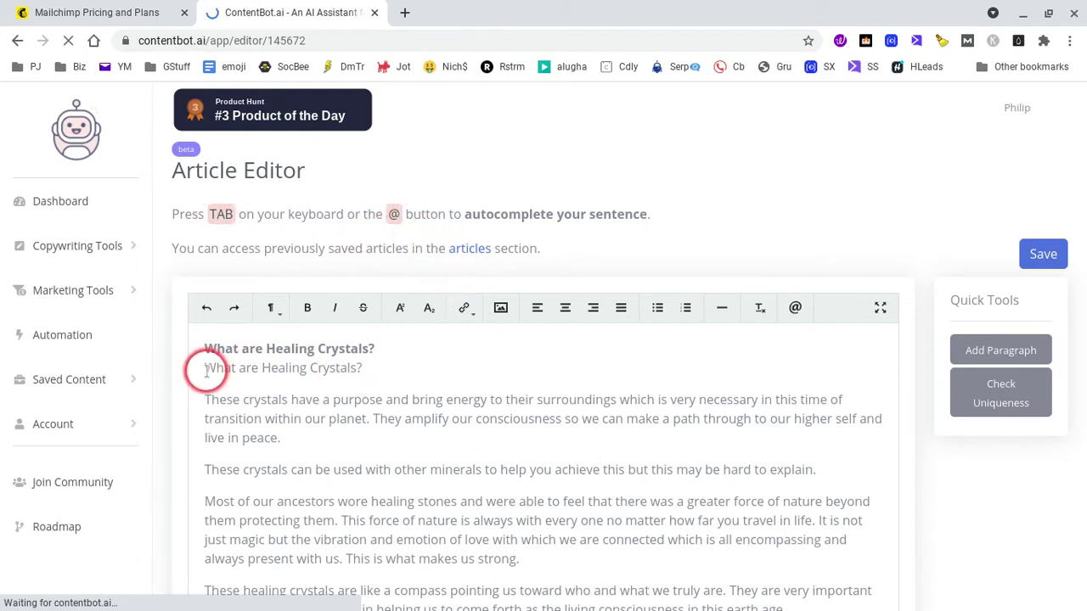
- Replace the repeated "What are Healing Crystals?" line below the bold heading with an empty line
left_click_drag(208, 369, 376, 369)
key("Delete")
key("Delete")
key("Return")
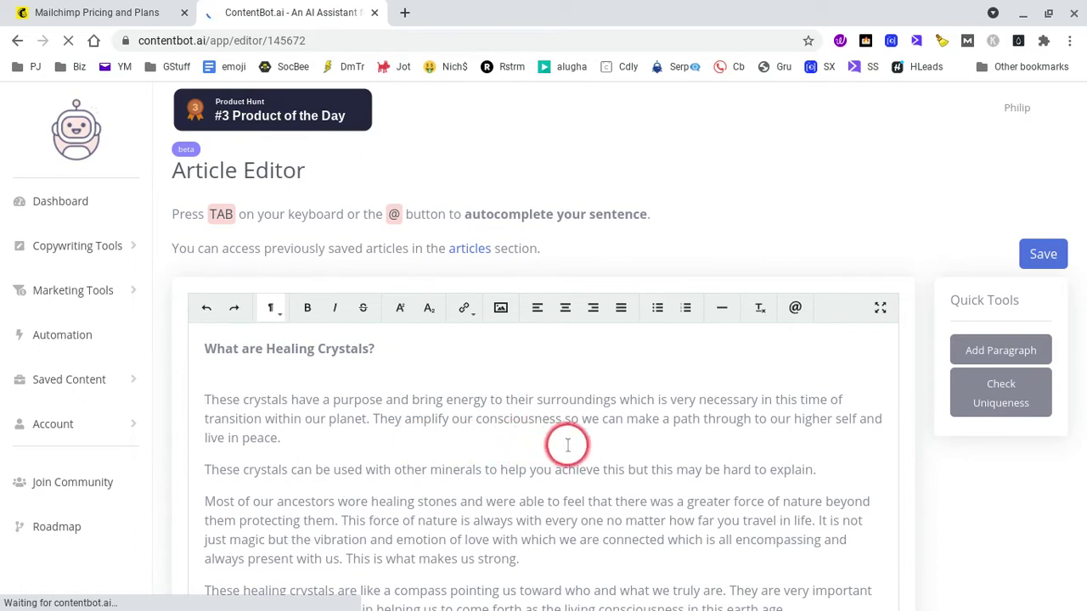
- Try extending the paragraph ending in "live in peace." with two autocomplete suggestions, and delete the added text
left_click(324, 439)
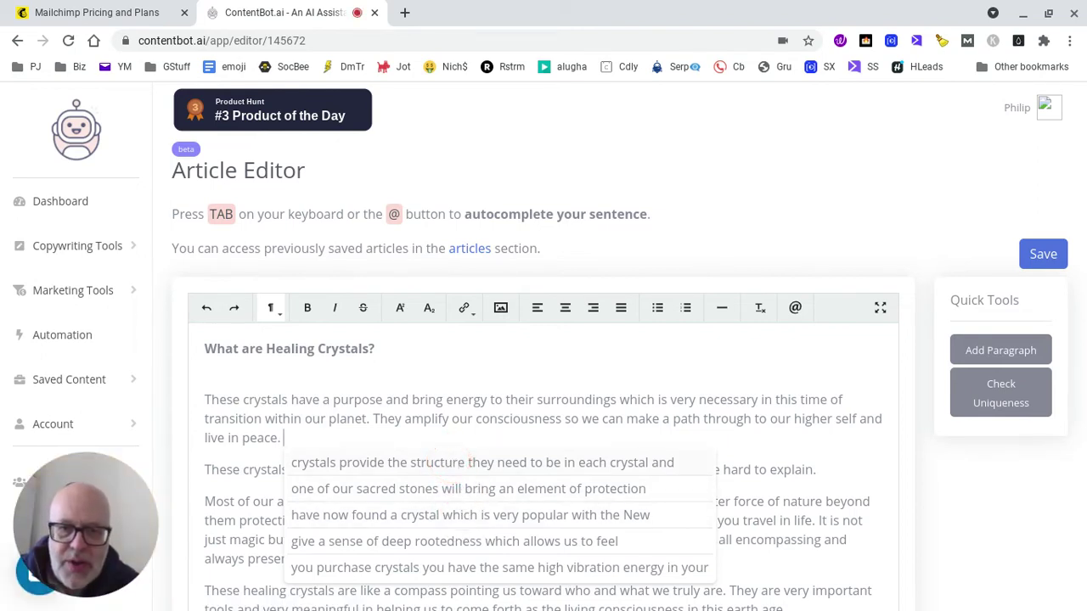
left_click(453, 465)
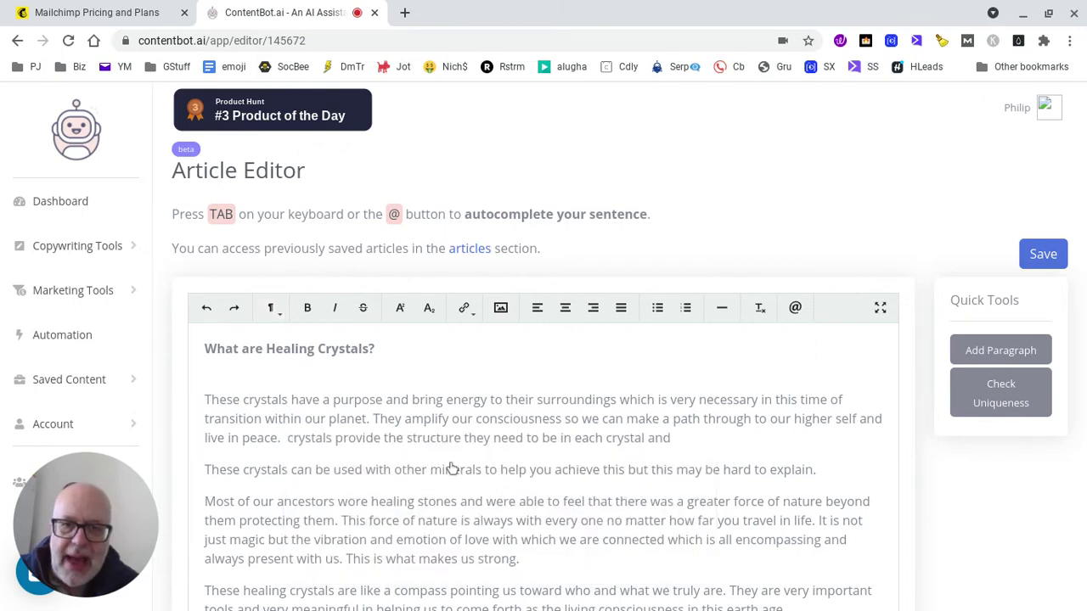
left_click(690, 448)
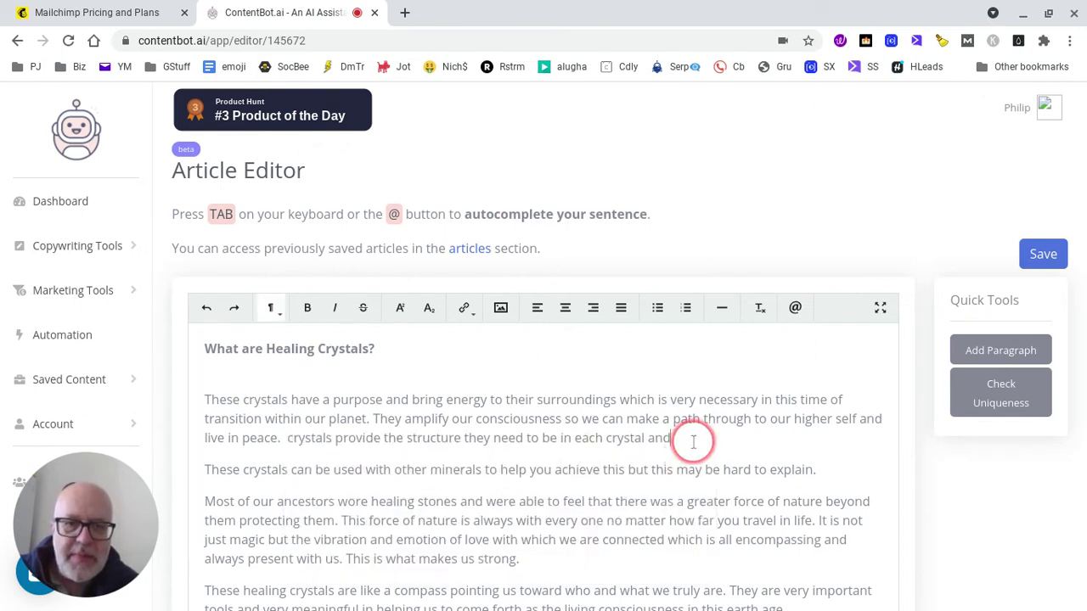
left_click(237, 247)
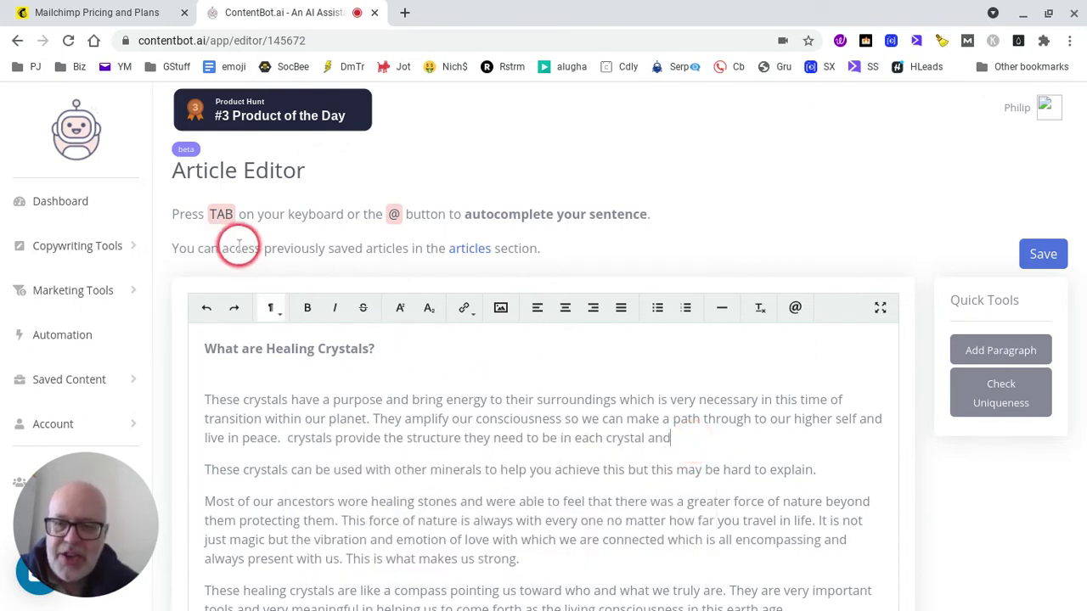
left_click(686, 466)
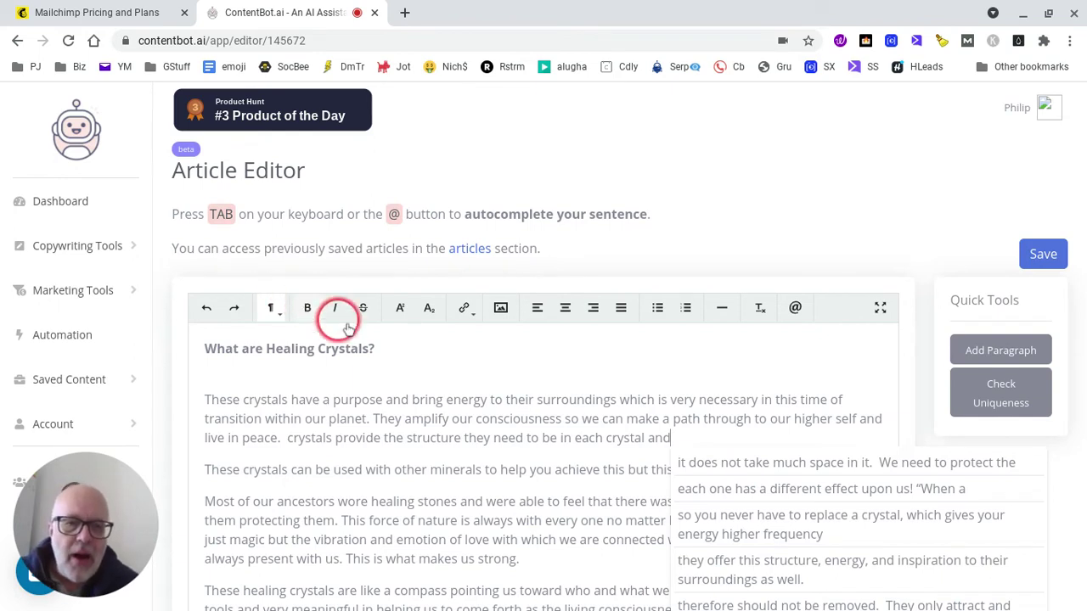
left_click(864, 490)
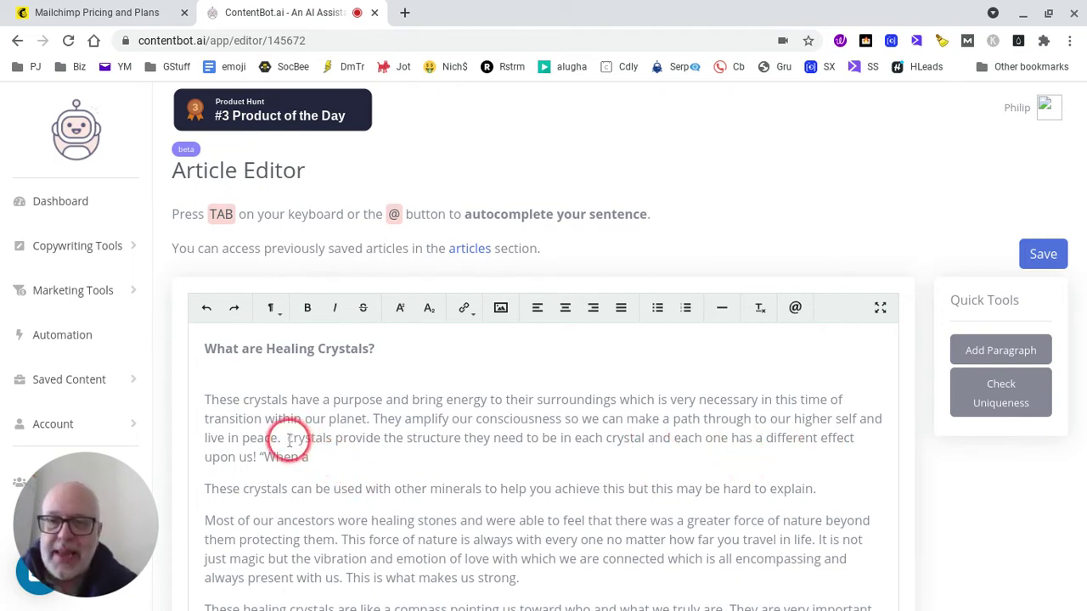
left_click_drag(285, 440, 325, 454)
key("BackSpace")
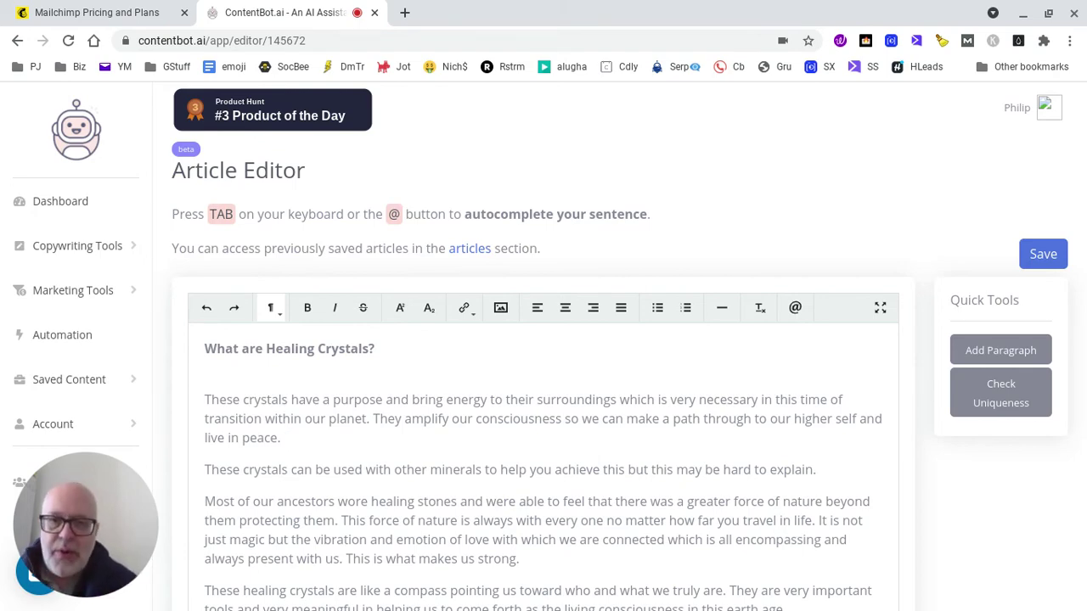
- Select and copy the whole article, from its last sentence up to the heading "What are Healing Crystals?"
scroll(658, 510, "down", 3)
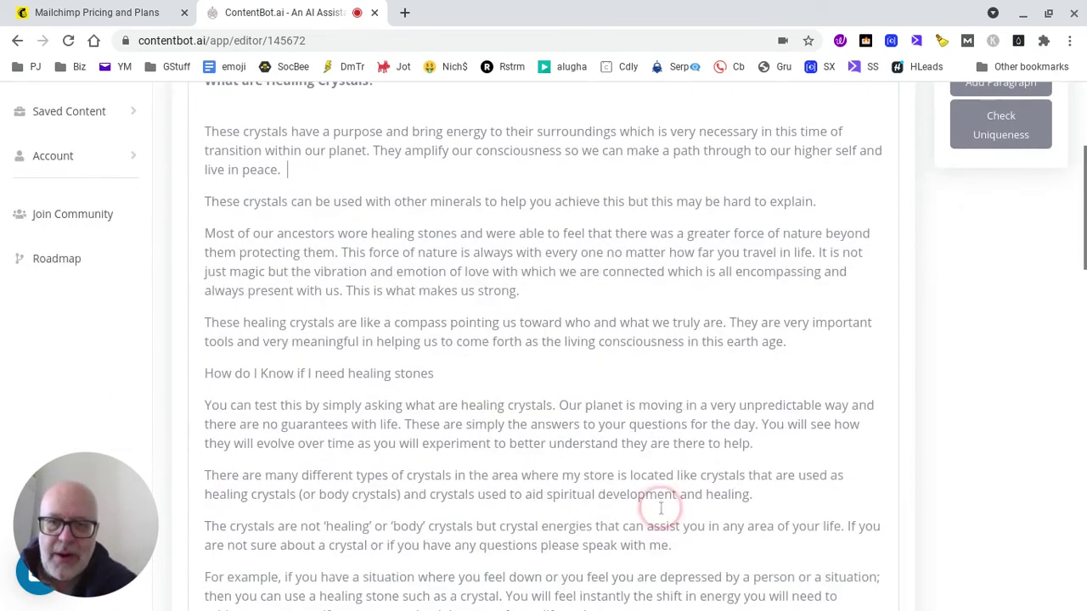
scroll(661, 508, "down", 20)
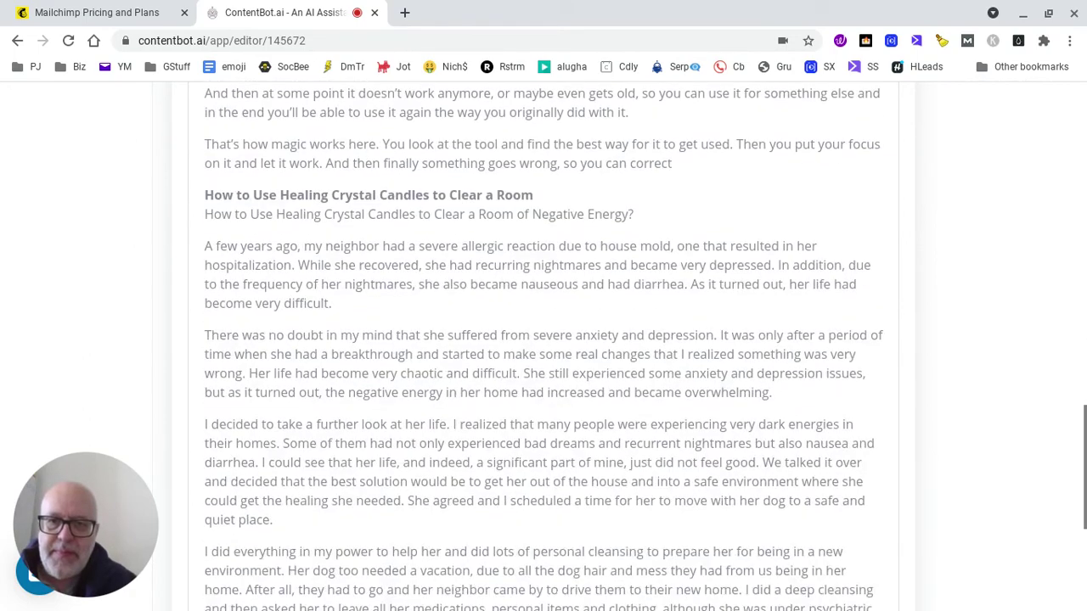
scroll(661, 508, "down", 4)
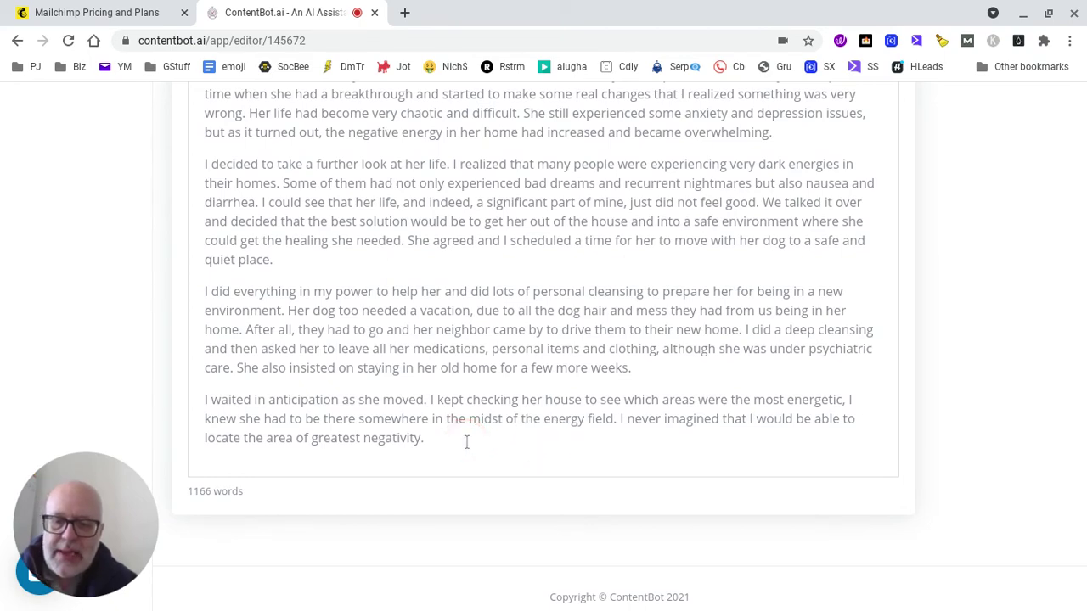
left_click_drag(466, 441, 451, 85)
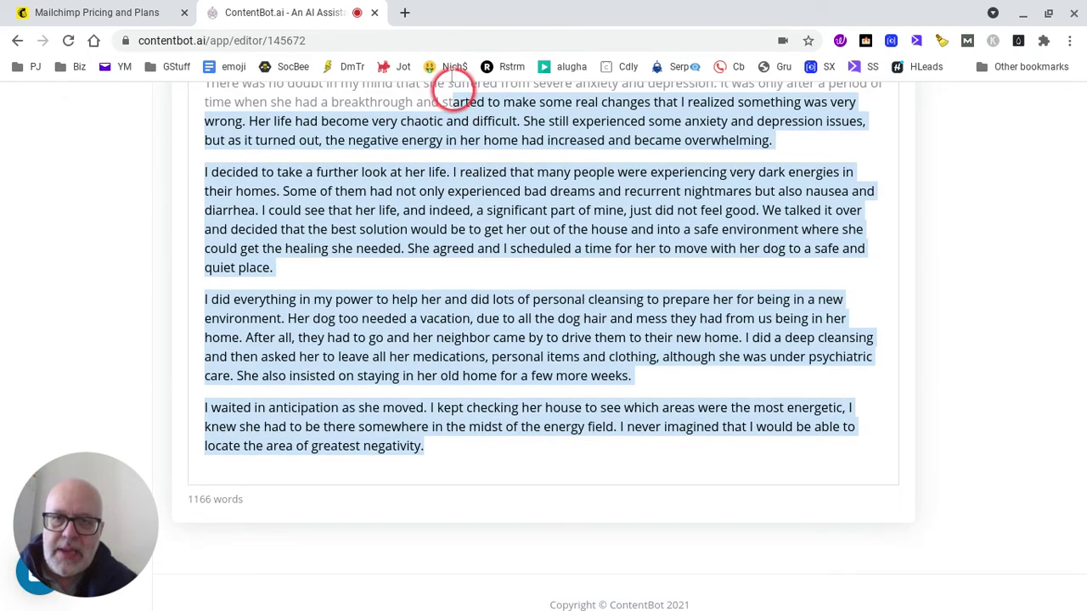
mouse_move(452, 85)
left_mouse_down()
mouse_move(449, 68)
mouse_move(206, 322)
left_mouse_up()
- Switch to Grammarly, paste the copied article into a new document and accept the default writing goals
left_click(440, 7)
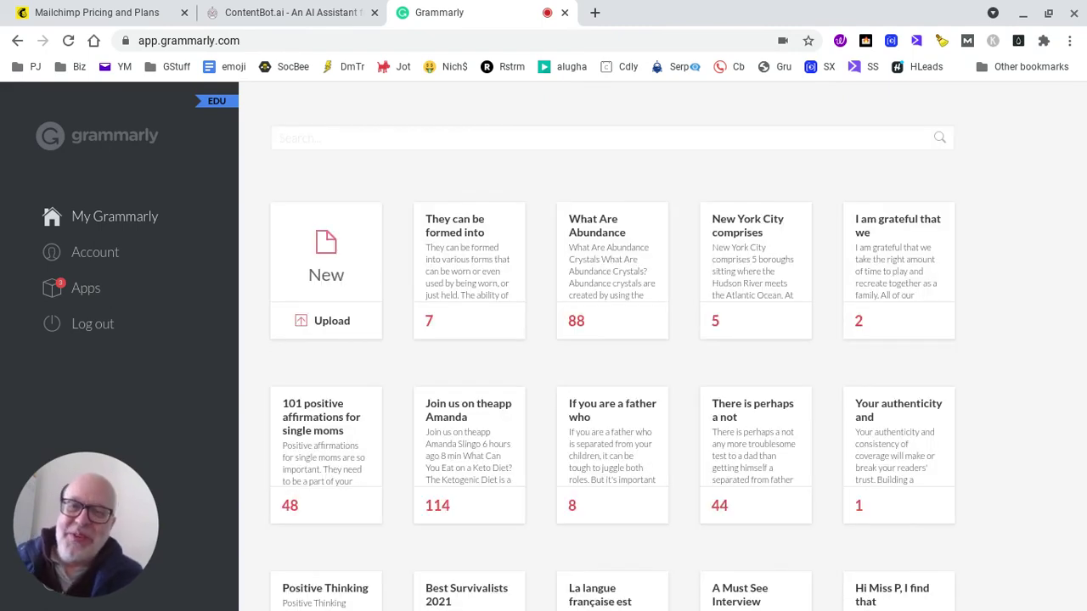
left_click(328, 260)
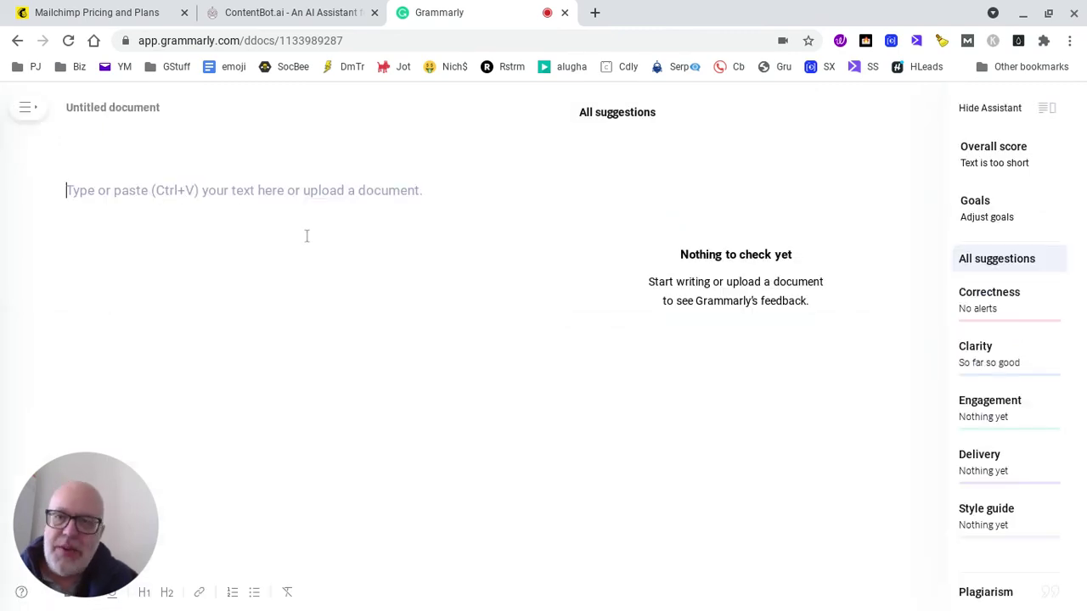
left_click(248, 216)
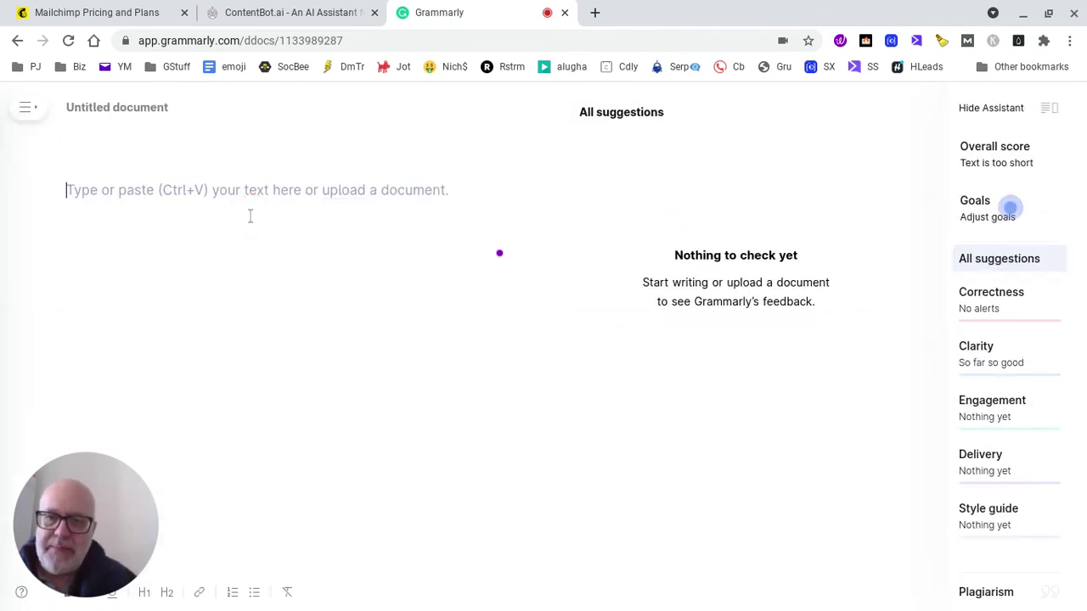
key("ctrl+v")
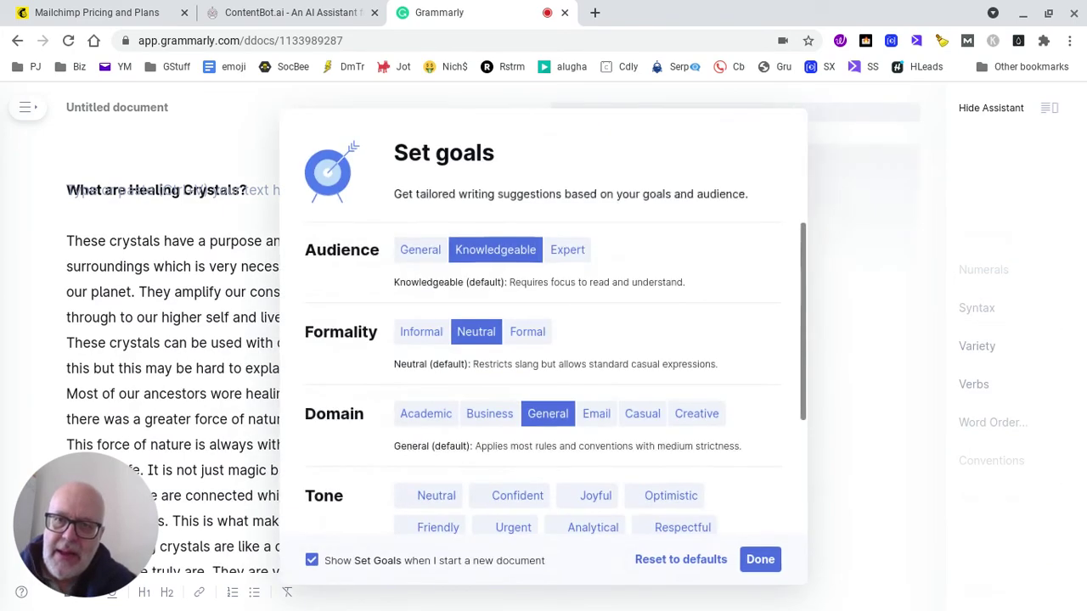
left_click(789, 504)
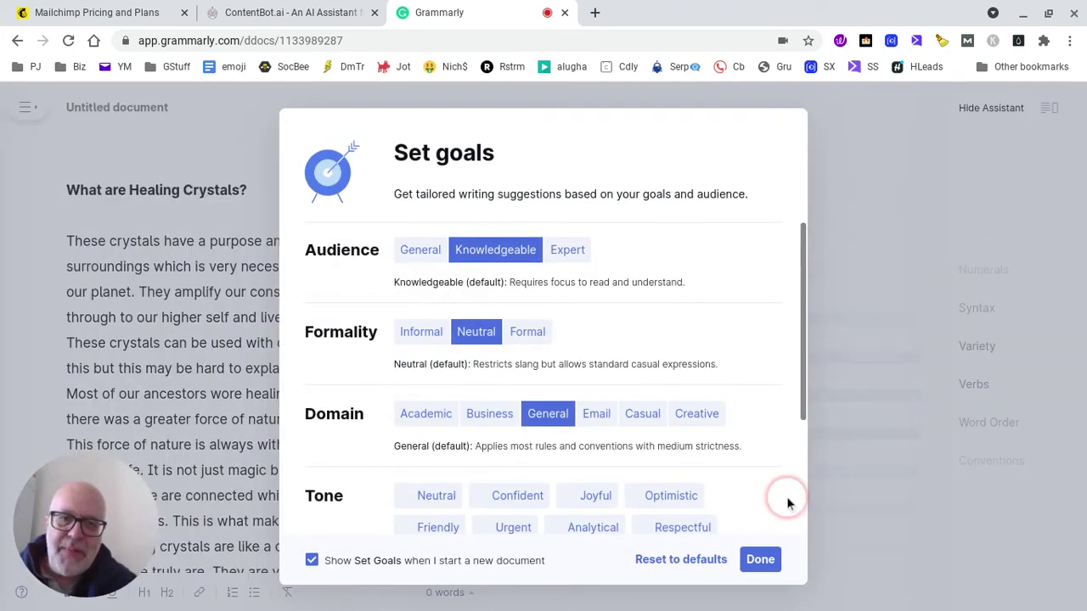
left_click(760, 559)
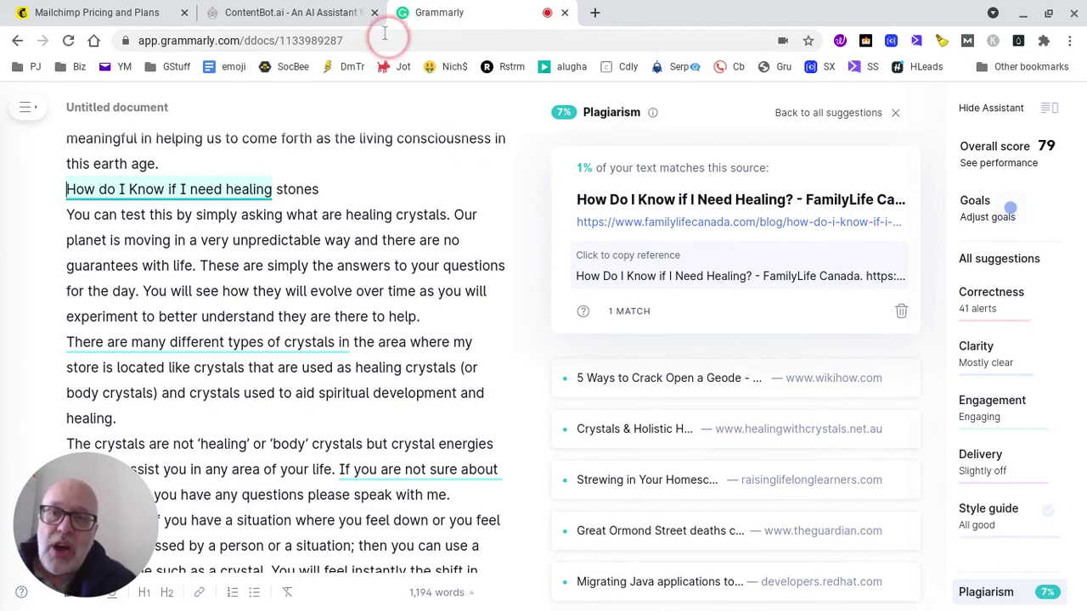
- Return to the healing crystals article in ContentBot's Article Editor
left_click(293, 12)
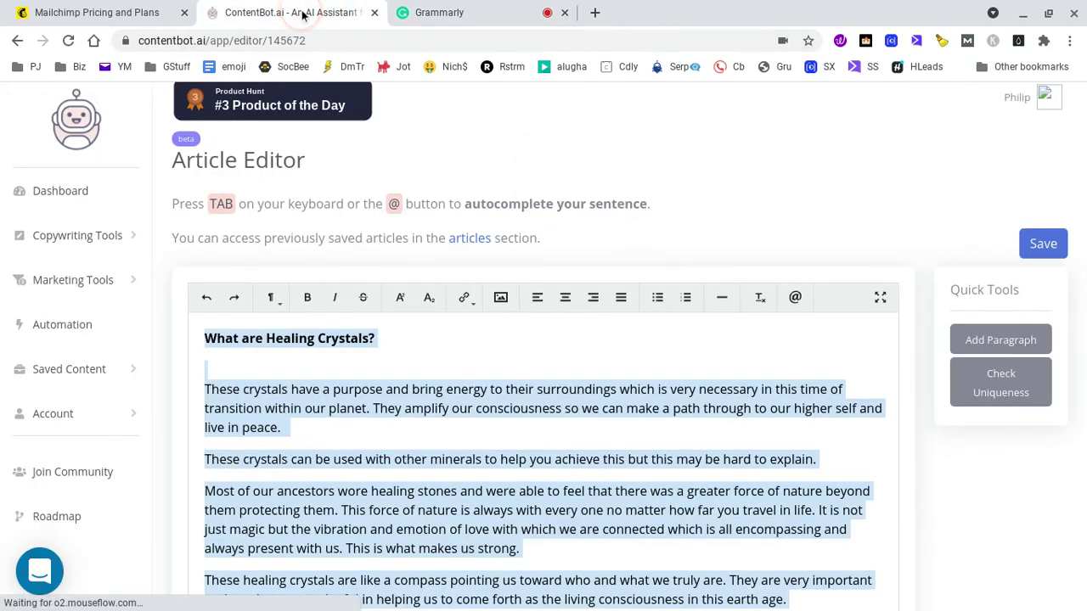
left_click(595, 126)
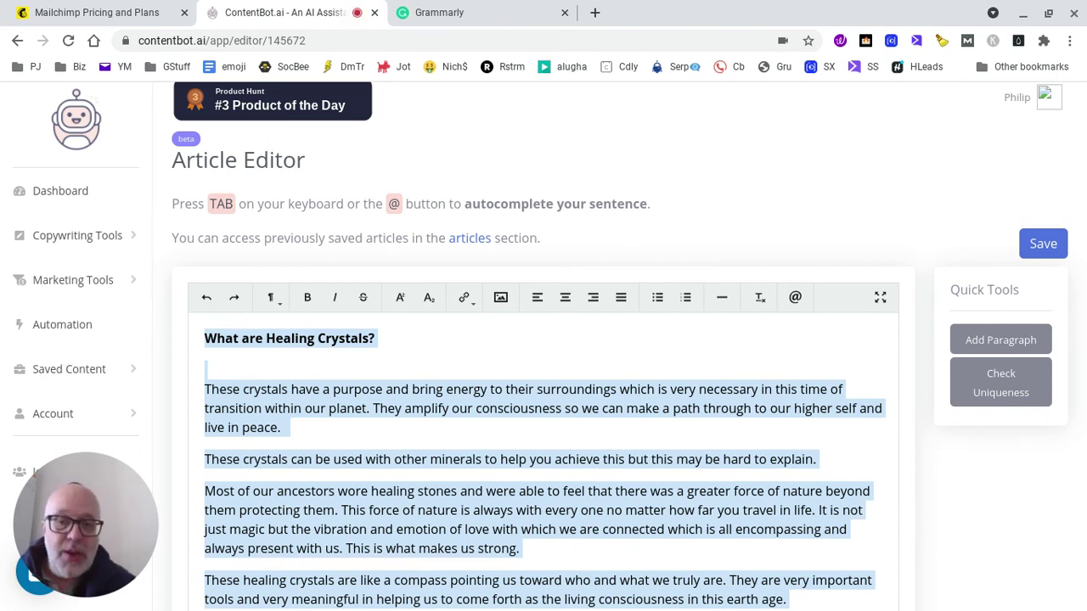